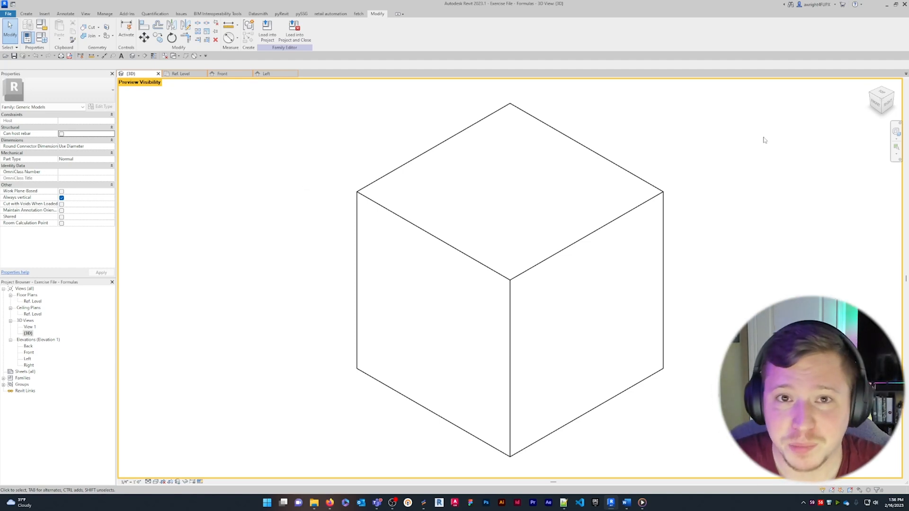
# - Review the cube family's dimensions and reference planes in the Front elevation and the Ref. Level plan
pyautogui.click(194, 74)
pyautogui.click(220, 75)
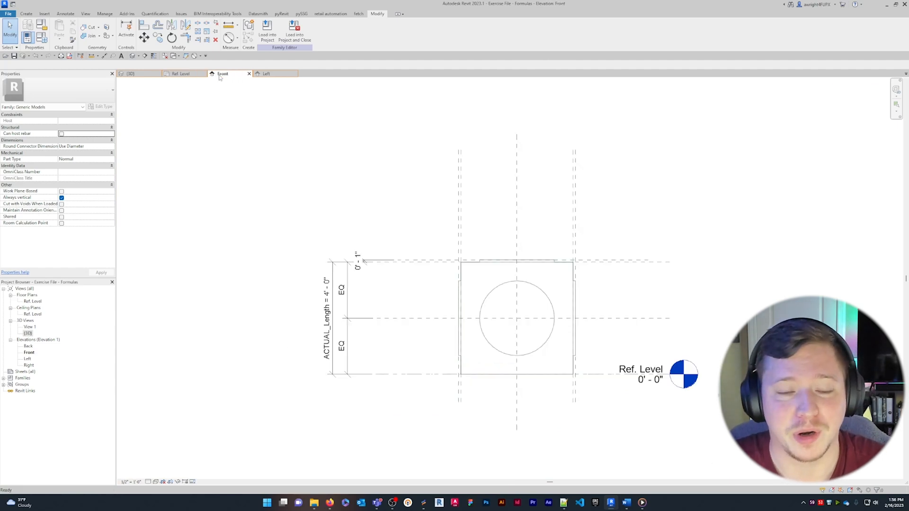
pyautogui.click(168, 75)
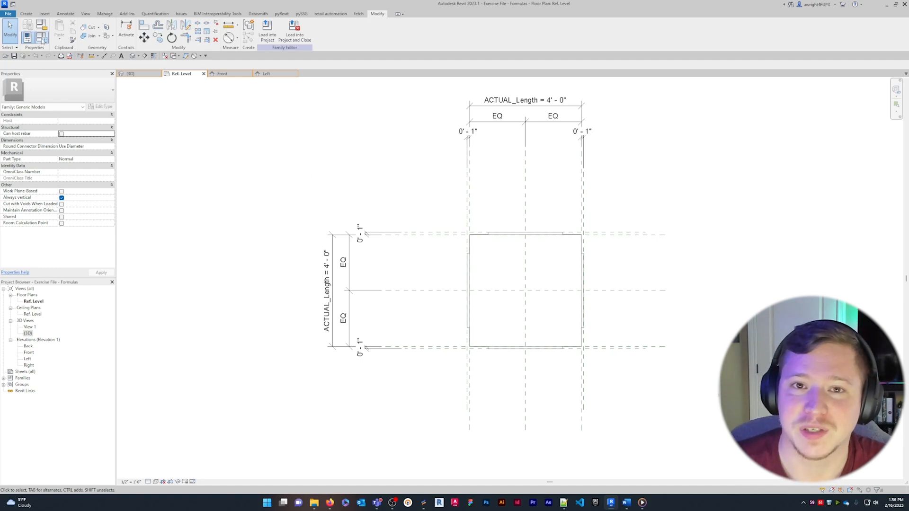
# - Add a Yes/No instance family parameter named MODIFY_24" Length, grouped under Dimensions
pyautogui.click(41, 38)
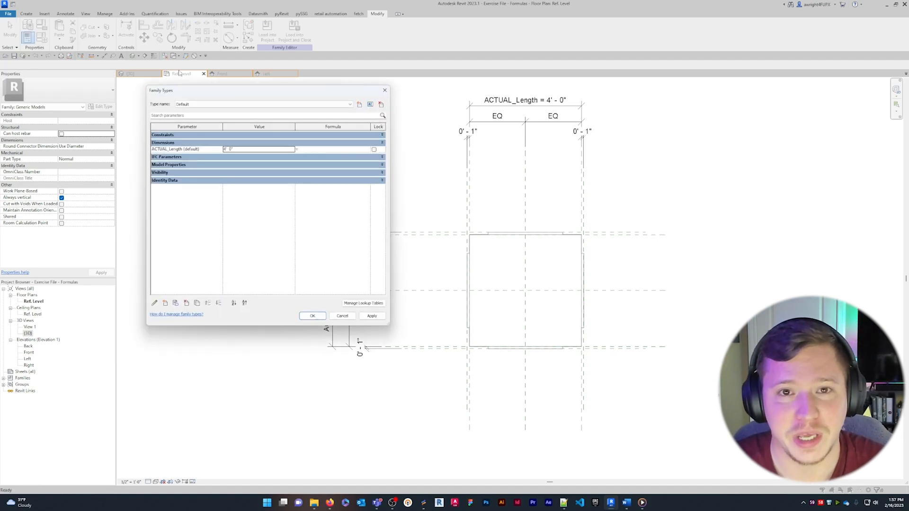
pyautogui.click(165, 303)
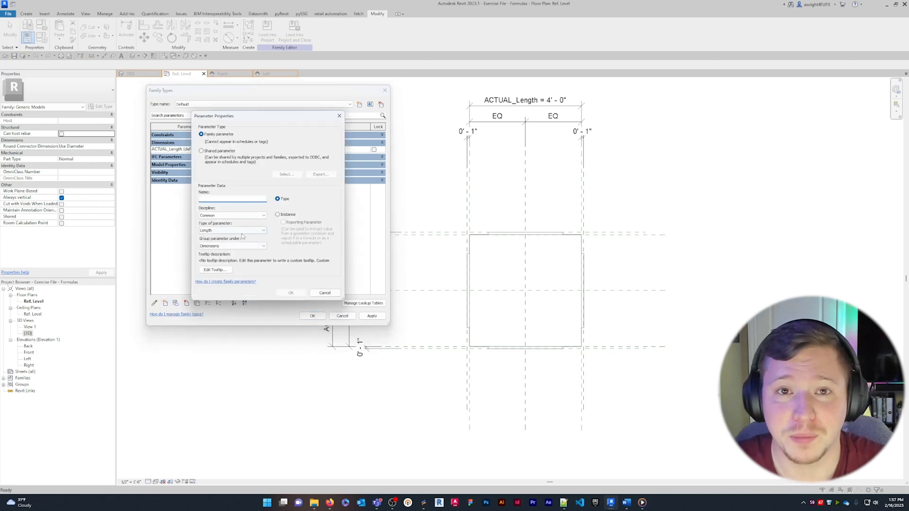
pyautogui.write('MODIFY_')
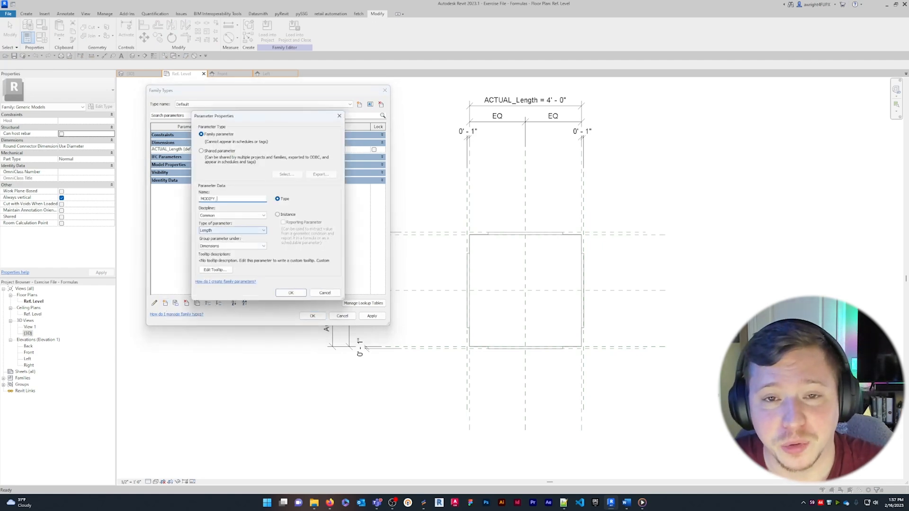
pyautogui.write('24" Length')
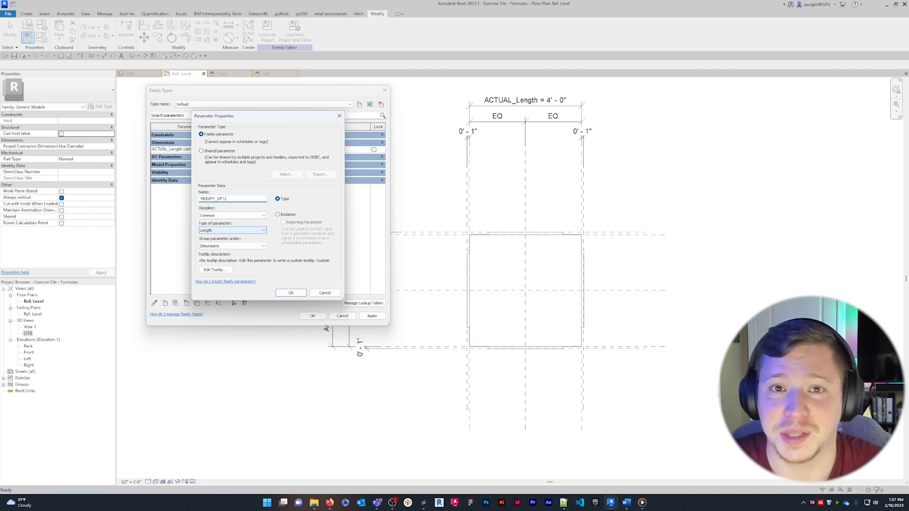
pyautogui.click(277, 214)
pyautogui.click(256, 231)
pyautogui.click(256, 233)
pyautogui.click(249, 247)
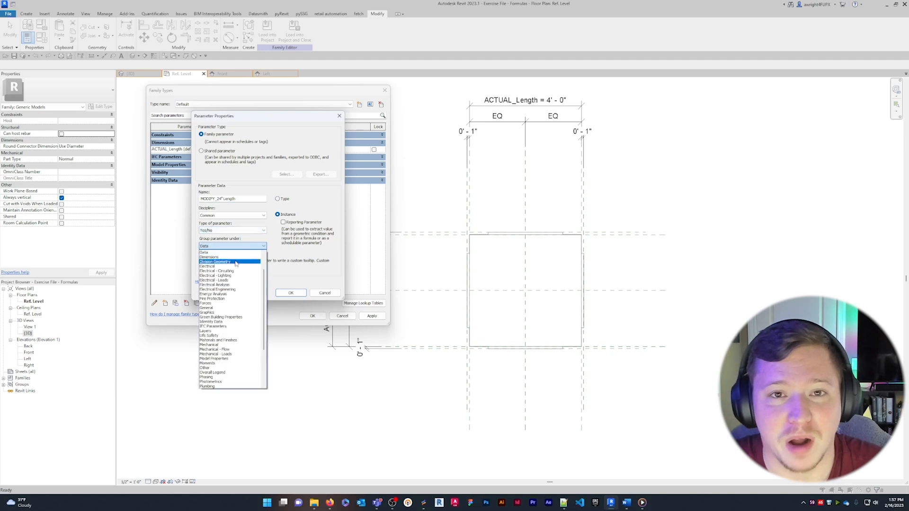
pyautogui.click(232, 258)
pyautogui.click(290, 292)
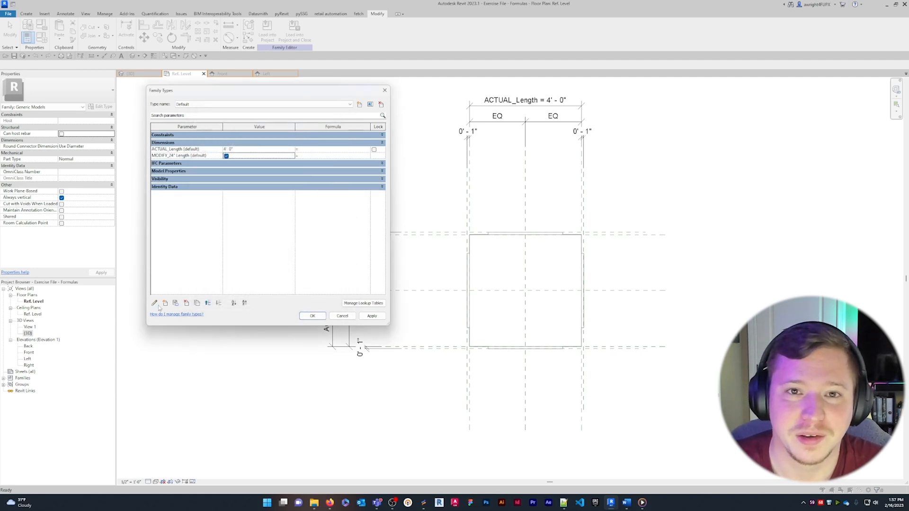
# - Add a second Yes/No instance family parameter named MODIFY_48" Length, also grouped under Dimensions
pyautogui.click(166, 303)
pyautogui.write('MODIF')
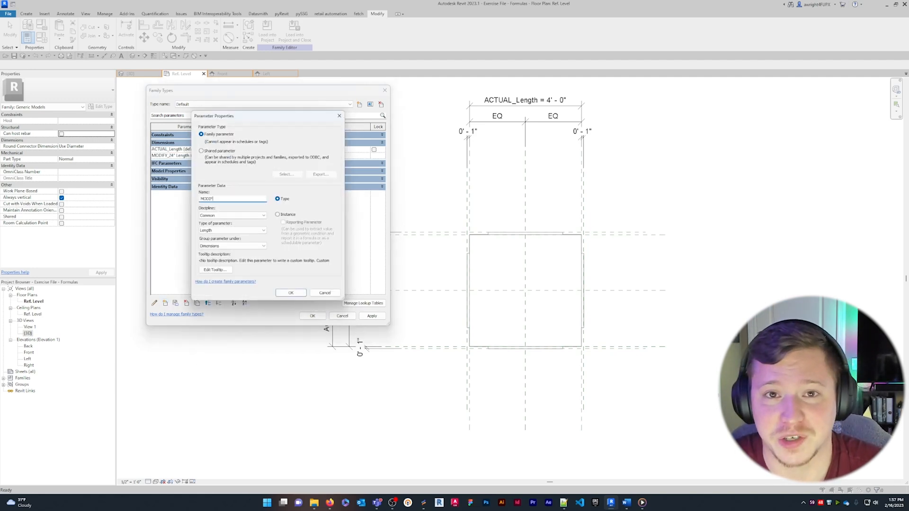
pyautogui.write('Y_48" Len')
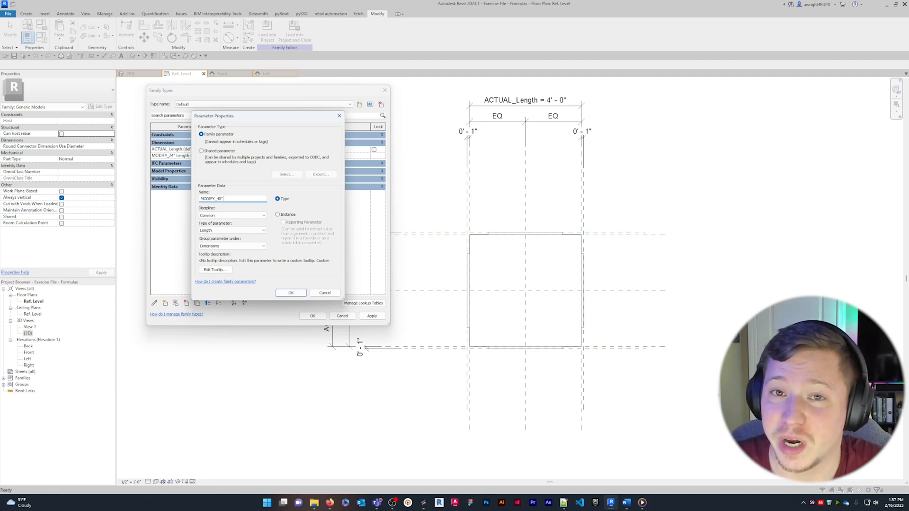
pyautogui.write('gth')
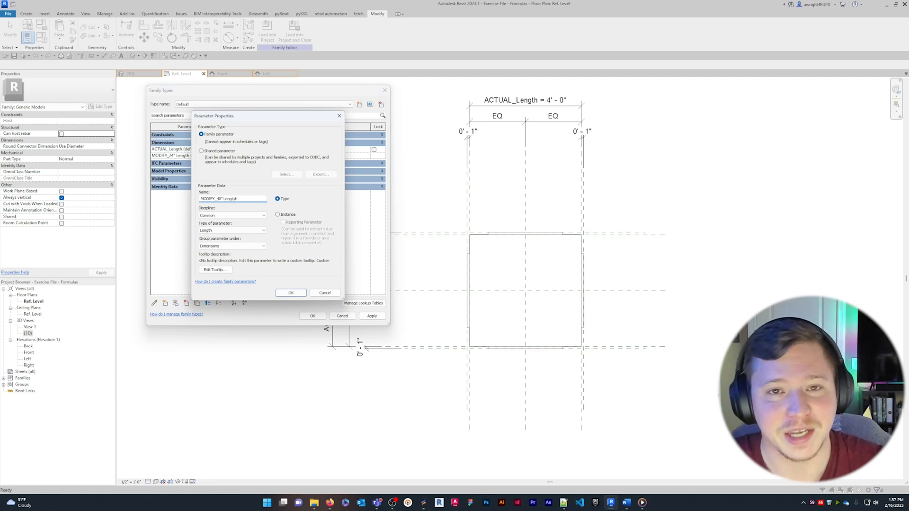
pyautogui.click(278, 214)
pyautogui.click(239, 230)
pyautogui.click(222, 324)
pyautogui.click(238, 247)
pyautogui.click(225, 258)
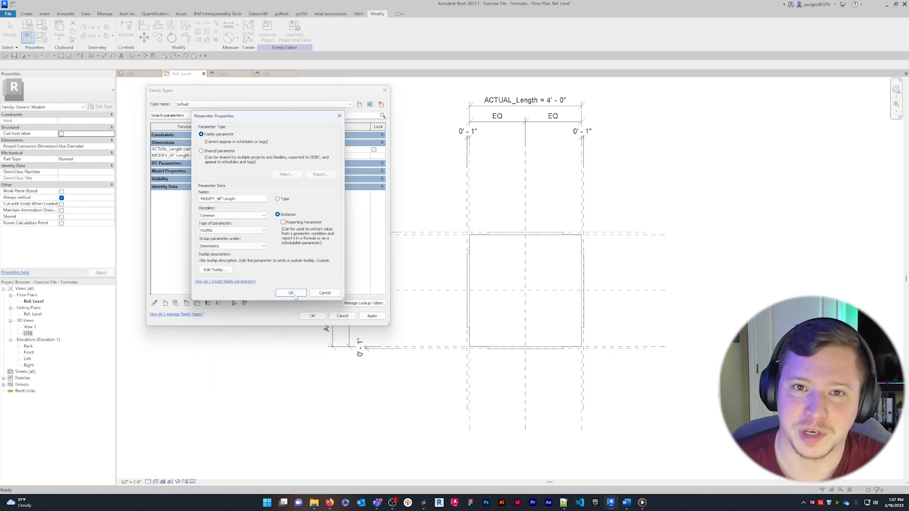
pyautogui.click(291, 293)
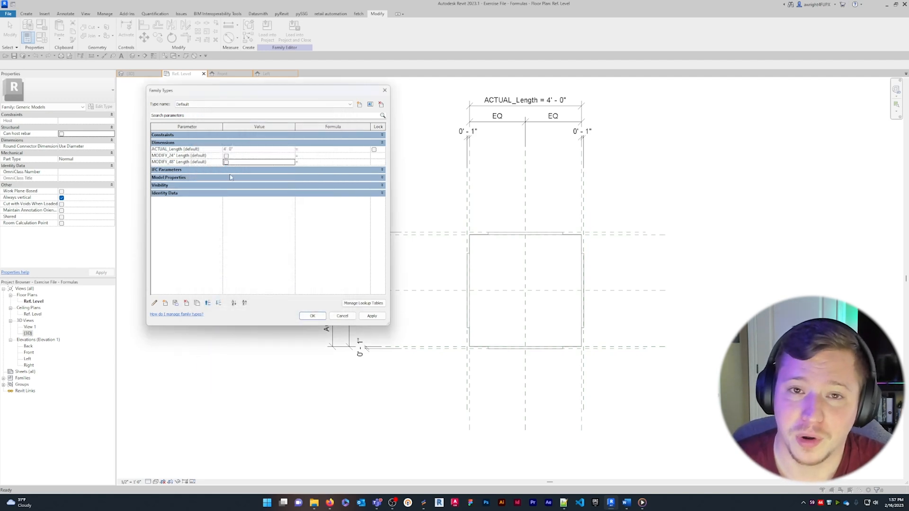
# - Reorder the Dimensions parameters so that ACTUAL_Length sits below both MODIFY parameters
pyautogui.click(198, 149)
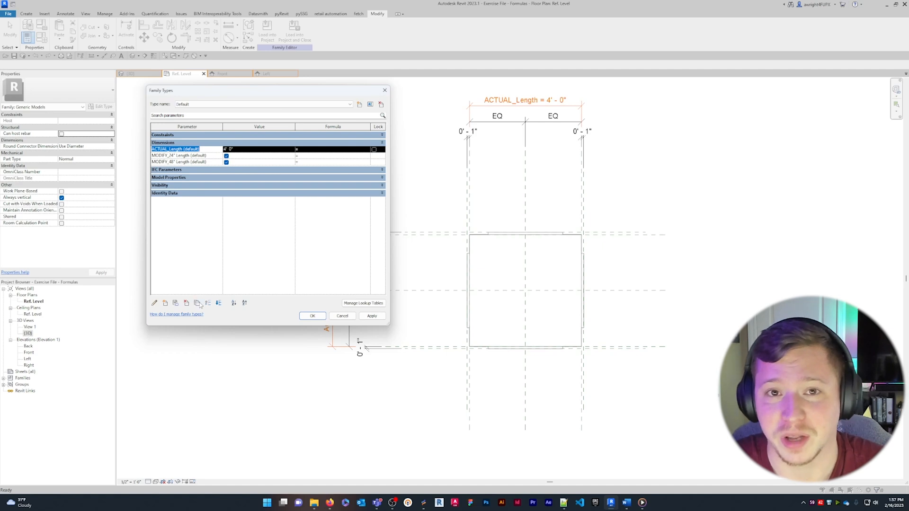
pyautogui.click(218, 303)
pyautogui.click(218, 303)
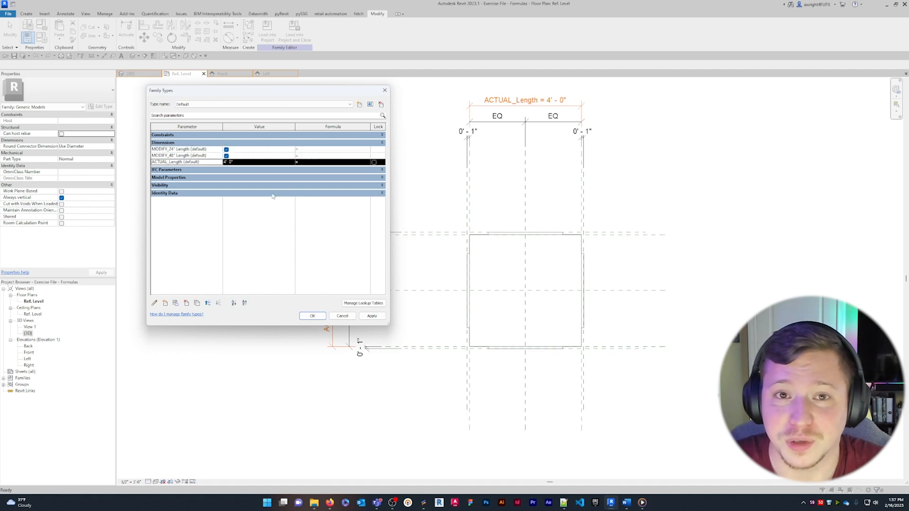
# - Apply the formulas not(MODIFY_24" Length) to MODIFY_48" Length and if(MODIFY_48" Length, 4', 2') to ACTUAL_Length
pyautogui.click(318, 156)
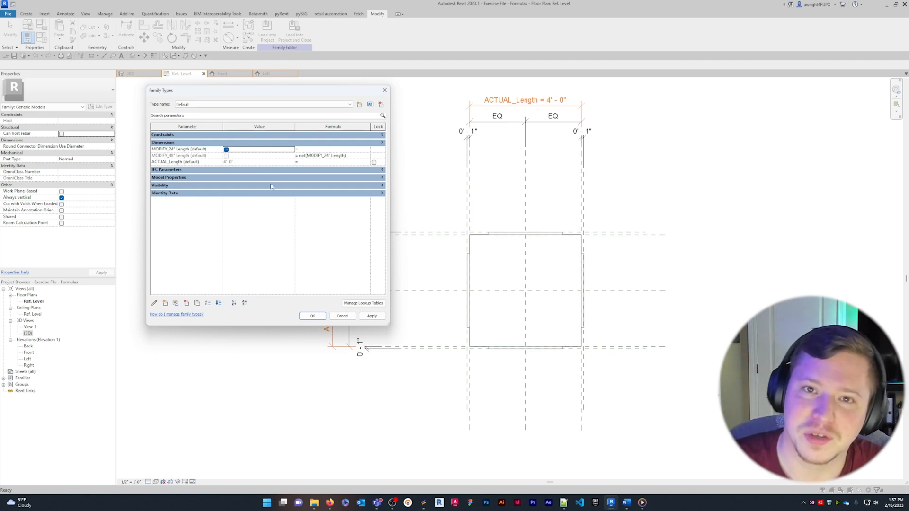
pyautogui.click(200, 163)
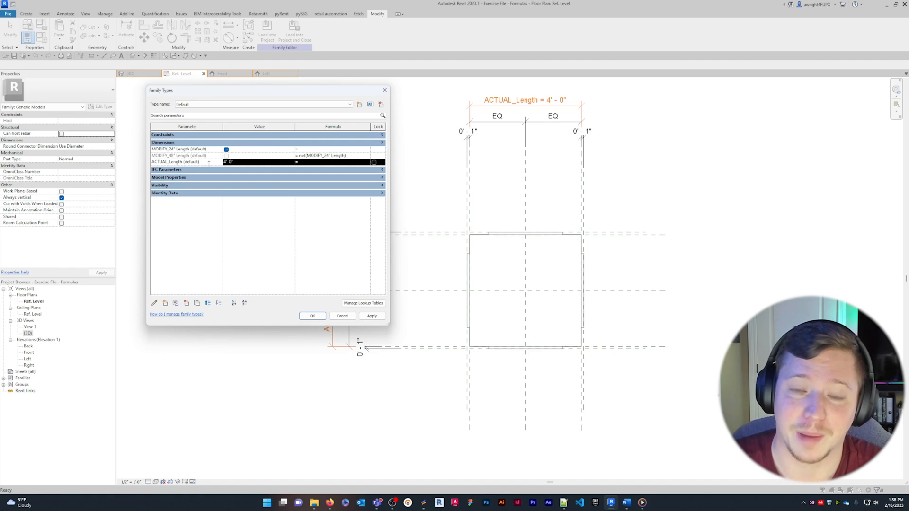
pyautogui.click(317, 162)
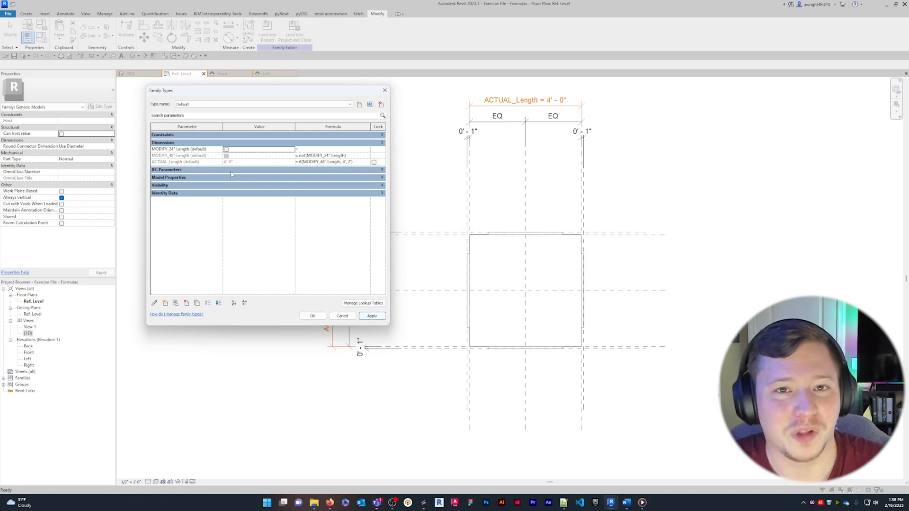
pyautogui.click(377, 320)
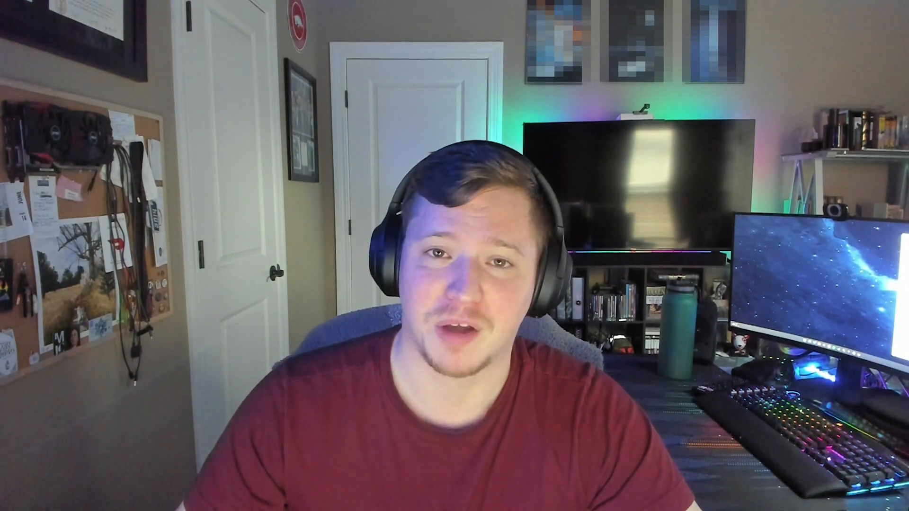
# - Define a new Integer instance family parameter named ENTER_Pip Side Number, grouped under Construction
pyautogui.keyDown('shift'); pyautogui.moveTo(662, 203); pyautogui.dragTo(70, 85, button='middle'); pyautogui.keyUp('shift')
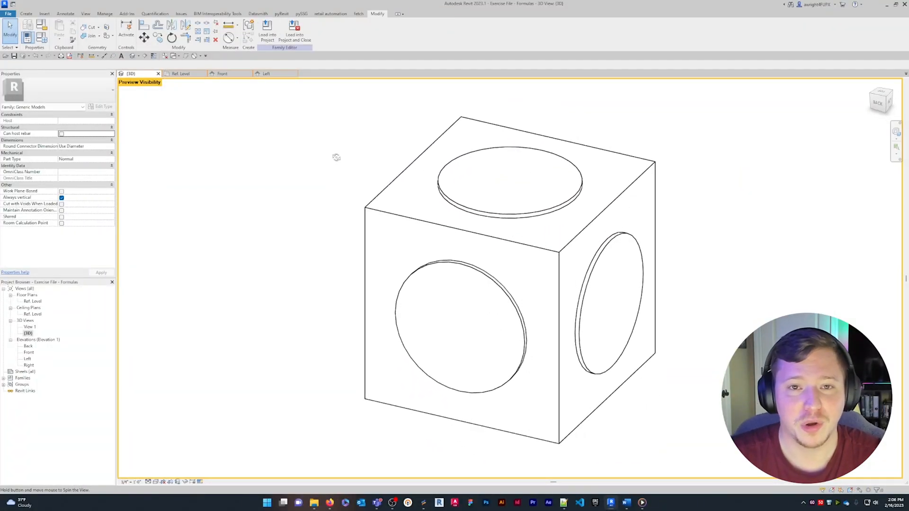
pyautogui.click(42, 37)
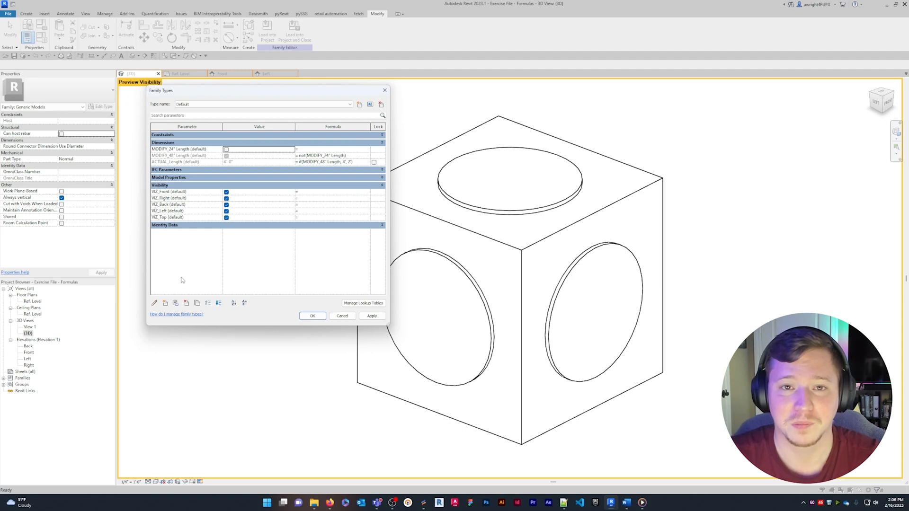
pyautogui.click(165, 303)
pyautogui.click(249, 230)
pyautogui.click(249, 232)
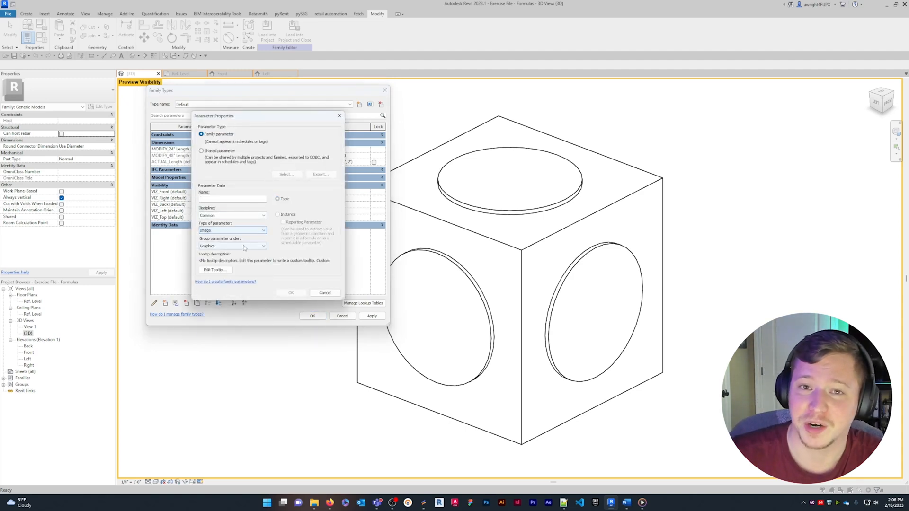
pyautogui.click(244, 231)
pyautogui.click(235, 242)
pyautogui.click(232, 247)
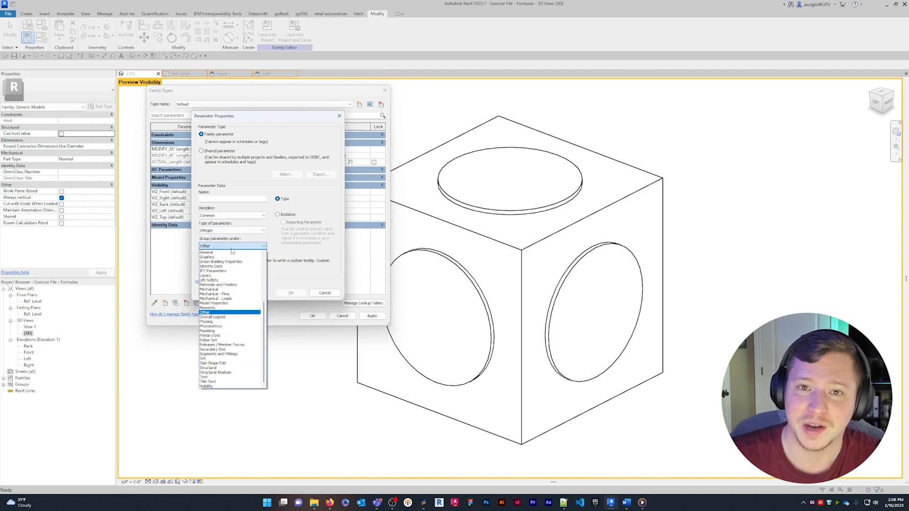
pyautogui.click(222, 256)
pyautogui.click(235, 199)
pyautogui.write('ENTER_Pip Side Number')
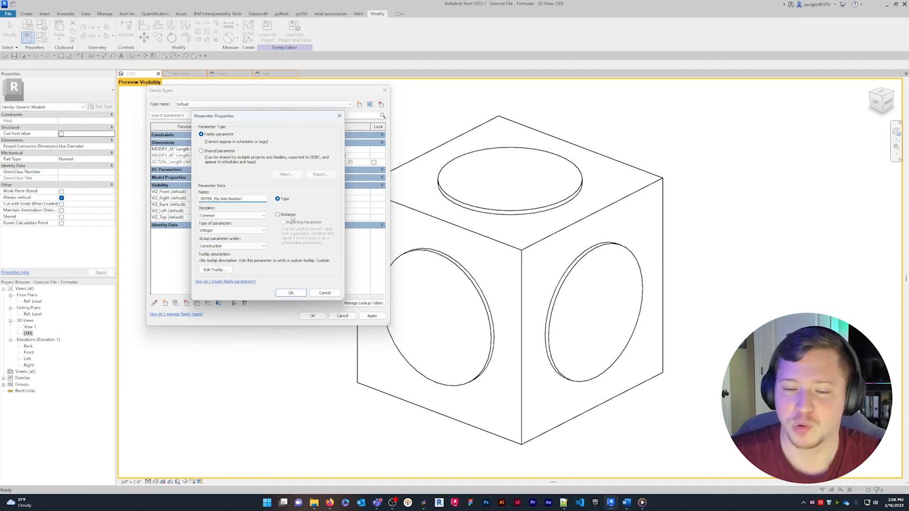
# - Replace the new parameter's default tooltip with "Enter an INTEGER to designate the pip configuration of this unit."
pyautogui.click(215, 270)
pyautogui.hotkey('ctrl', 'a')
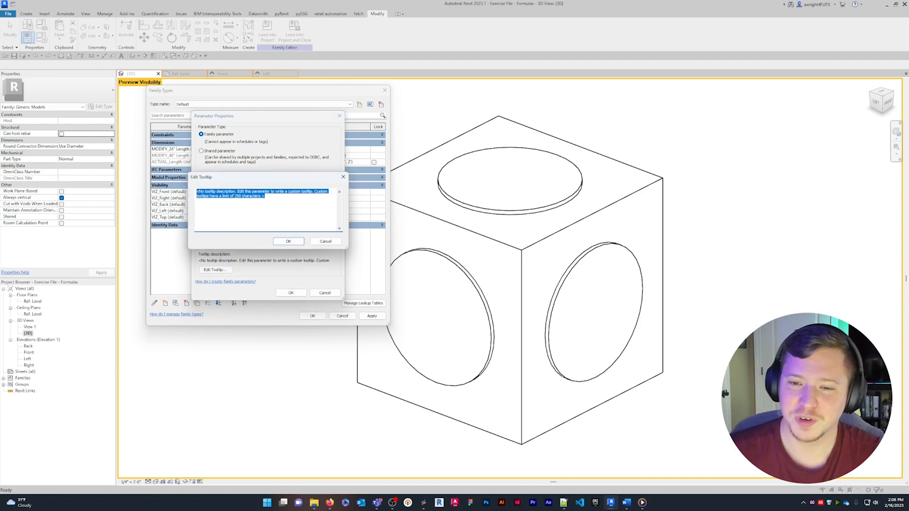
pyautogui.write('Enter ')
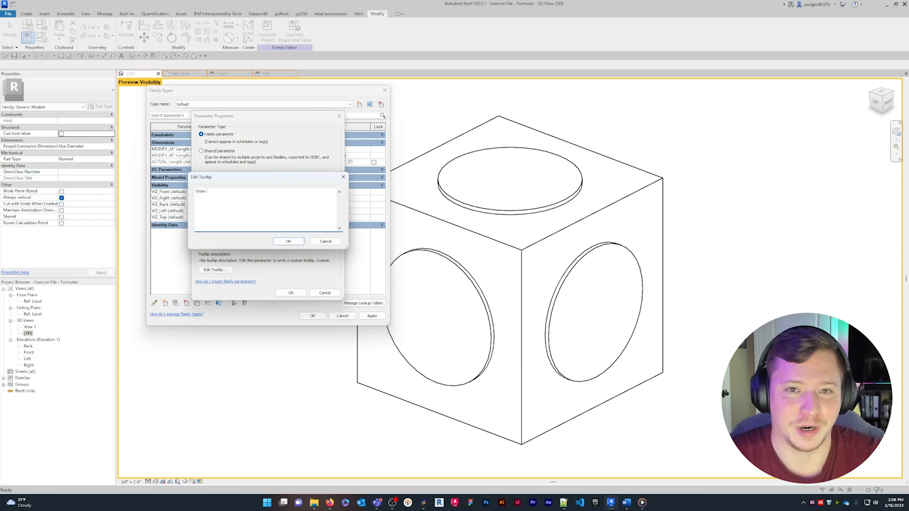
pyautogui.write('an INT!EGER')
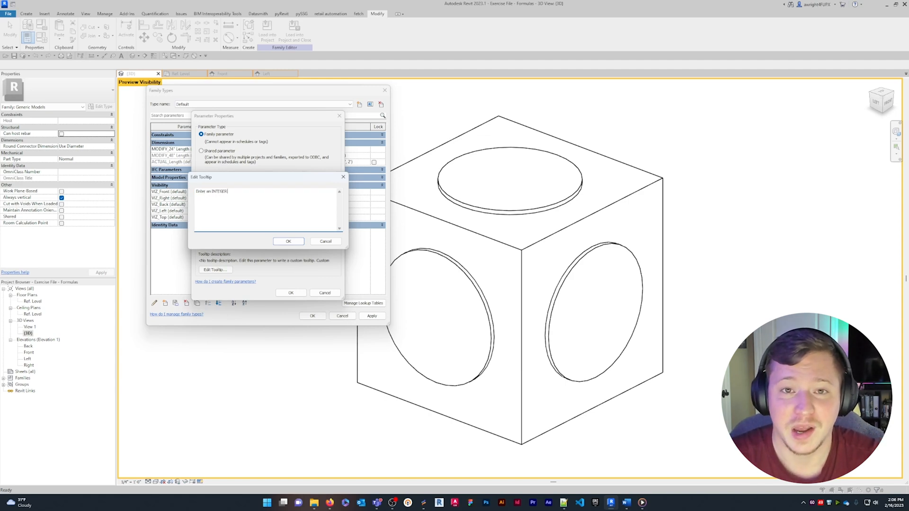
pyautogui.write(' to designate t')
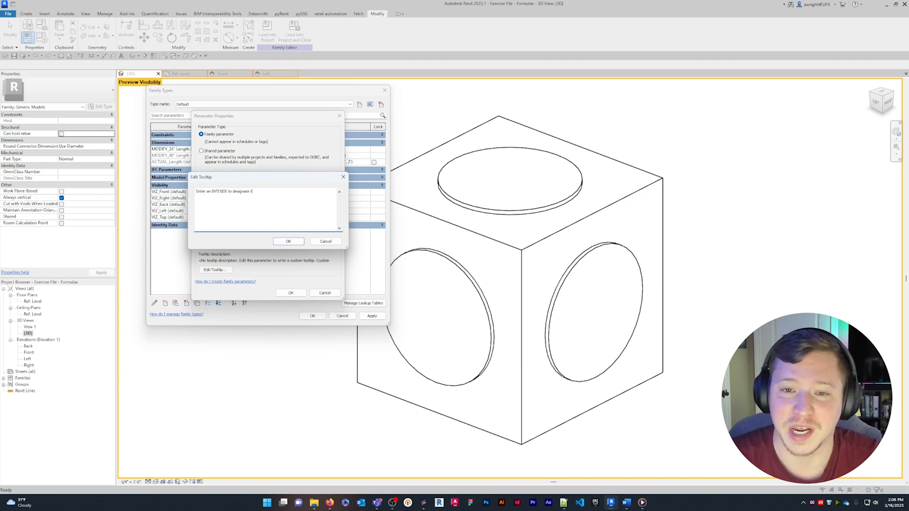
pyautogui.write('he pip configurati')
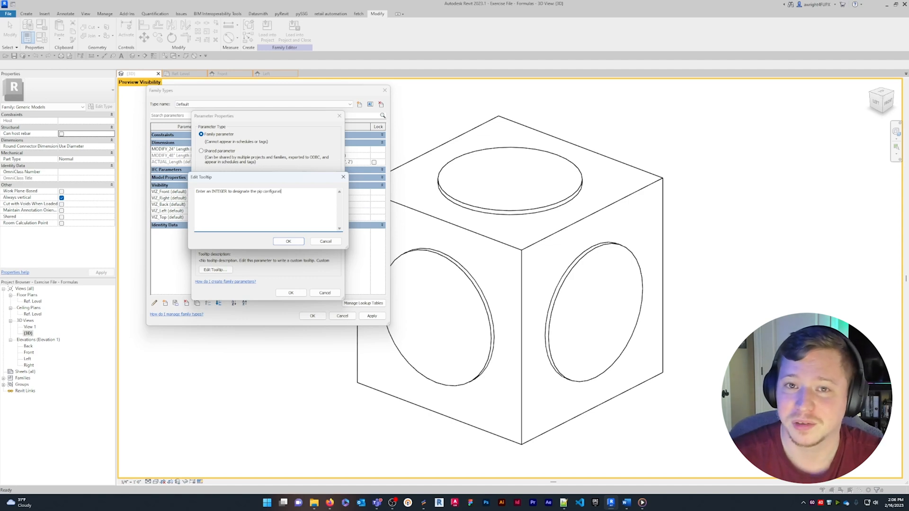
pyautogui.write('on of this unit.')
# - Add the tooltip lines 0 = None, 1 = Front, 2 = Right, 3 = Back, 4 = Left, 5 = Top, and create the parameter
pyautogui.press('Return')
pyautogui.write('0 = None')
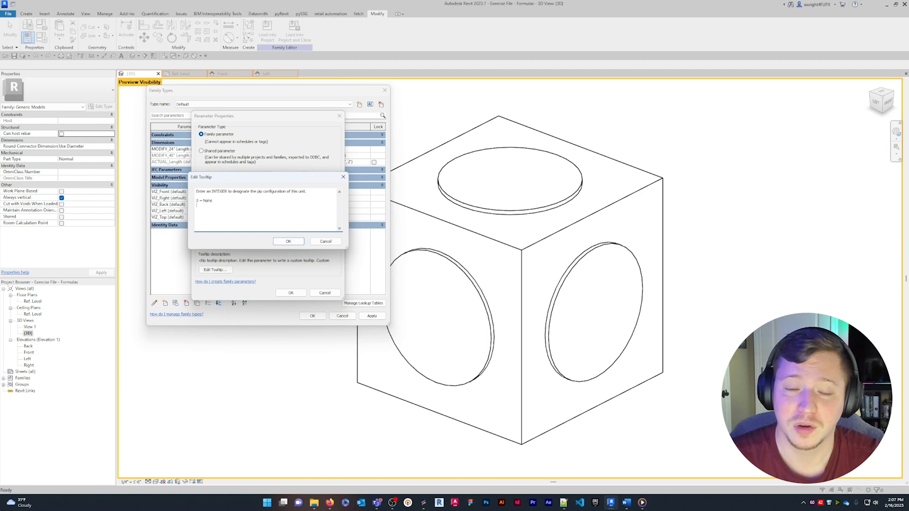
pyautogui.press('Return')
pyautogui.write('1 = Front')
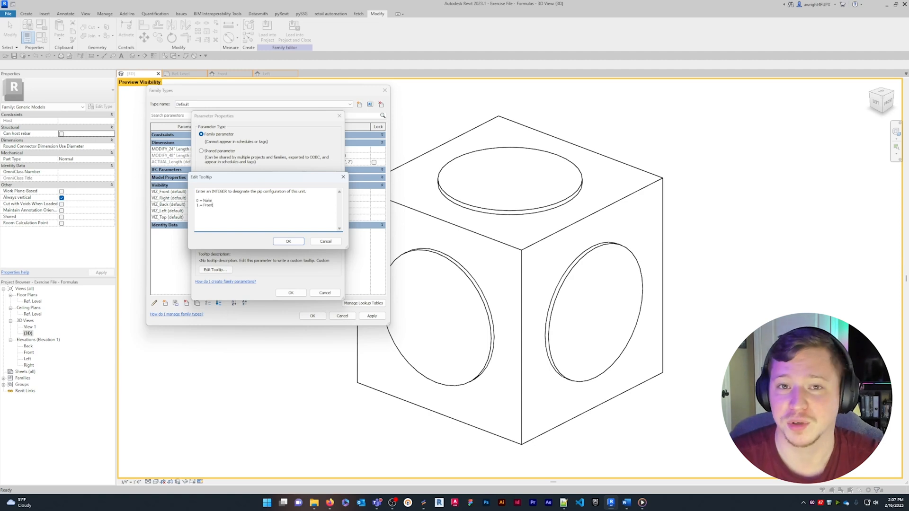
pyautogui.press('Return')
pyautogui.write('2 =')
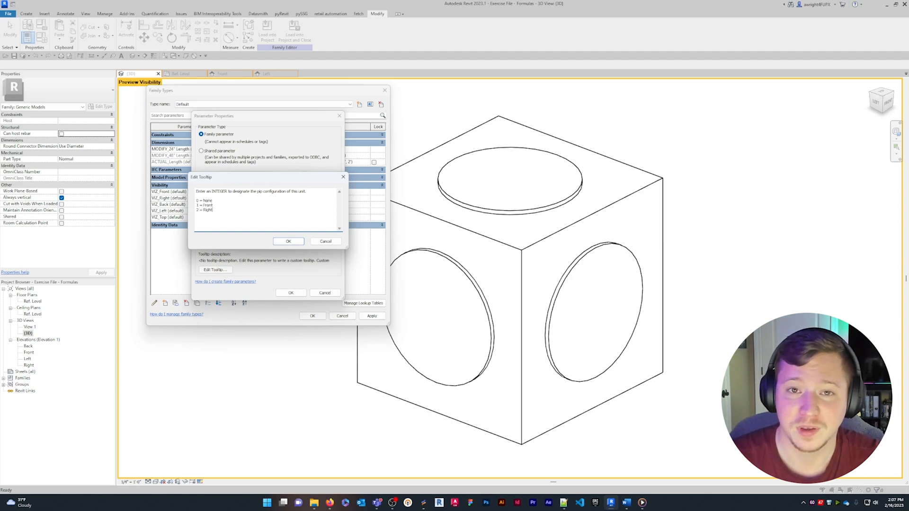
pyautogui.write('Right')
pyautogui.press('Return')
pyautogui.write('3 = Back')
pyautogui.press('Return')
pyautogui.write('4 = Left')
pyautogui.press('Return')
pyautogui.write('5 = Top')
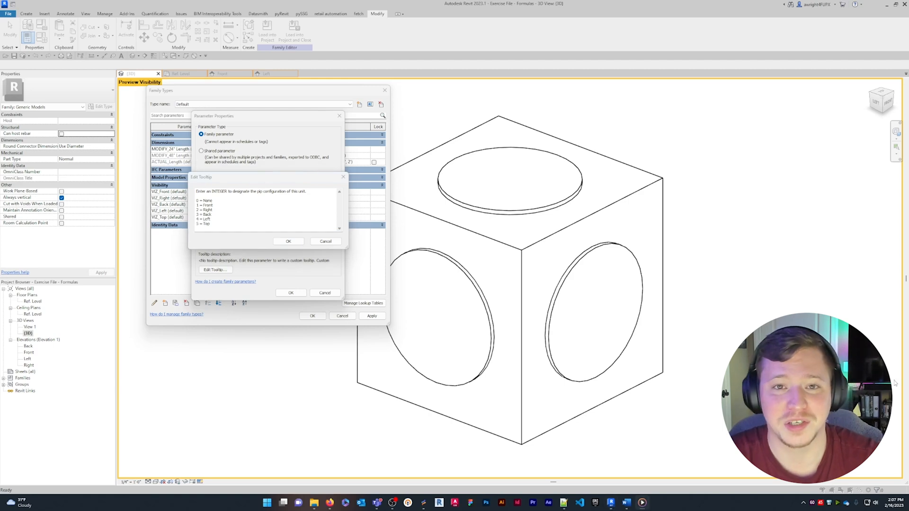
pyautogui.click(293, 293)
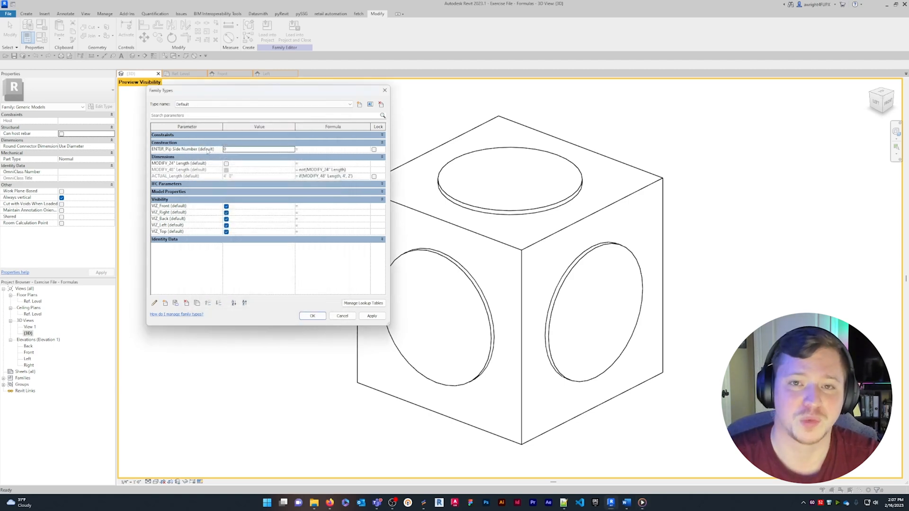
pyautogui.moveTo(207, 151)
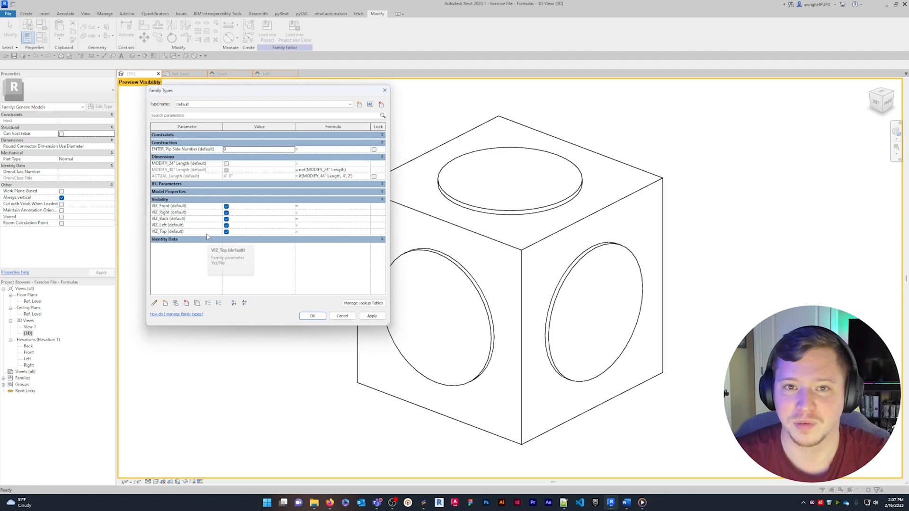
# - Assign the formulas ENTER_Pip Side Number = 1, 2, 3, 4 and 5 to VIZ_Front, VIZ_Right, VIZ_Back, VIZ_Left and VIZ_Top respectively
pyautogui.click(314, 208)
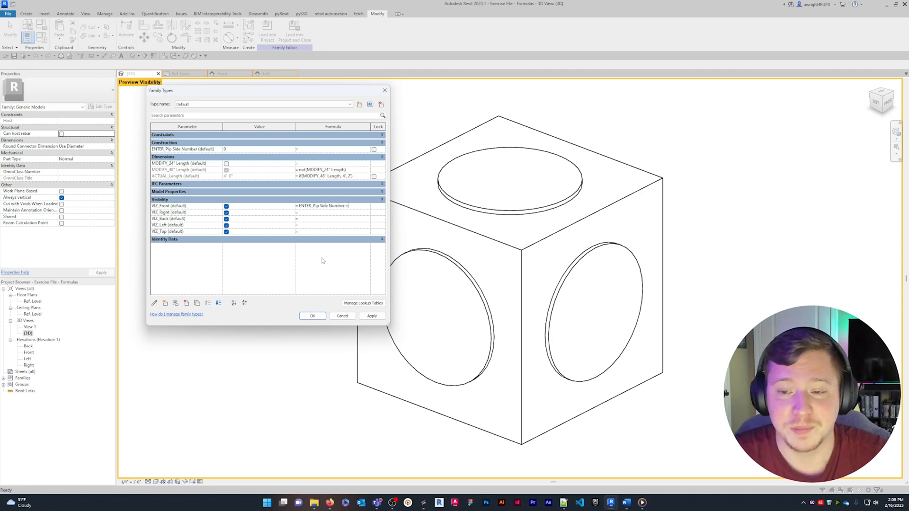
pyautogui.press('Return')
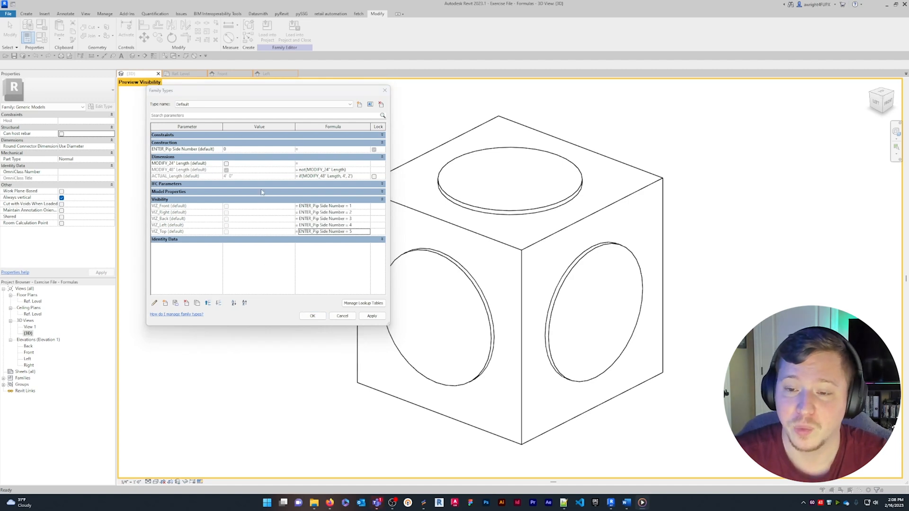
# - Set ENTER_Pip Side Number to 1 and apply it to test the pip visibility
pyautogui.click(293, 150)
pyautogui.write('1')
pyautogui.click(369, 315)
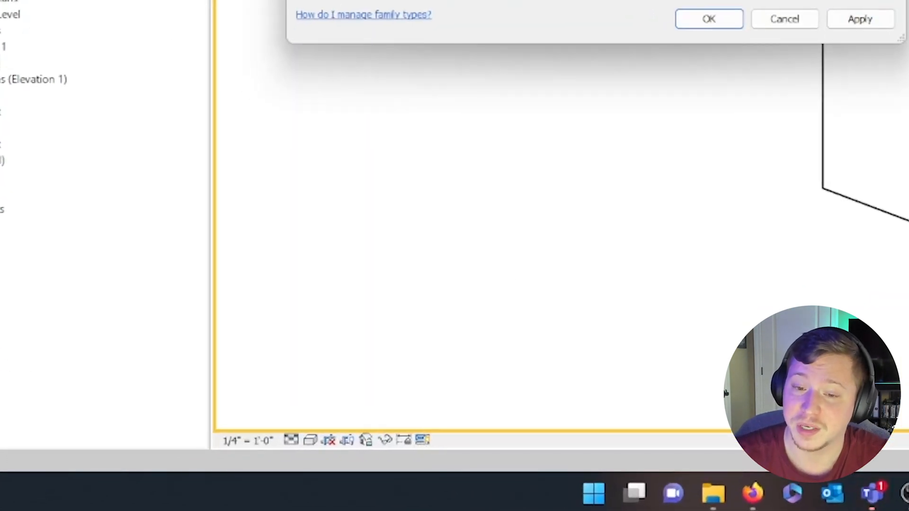
pyautogui.click(860, 19)
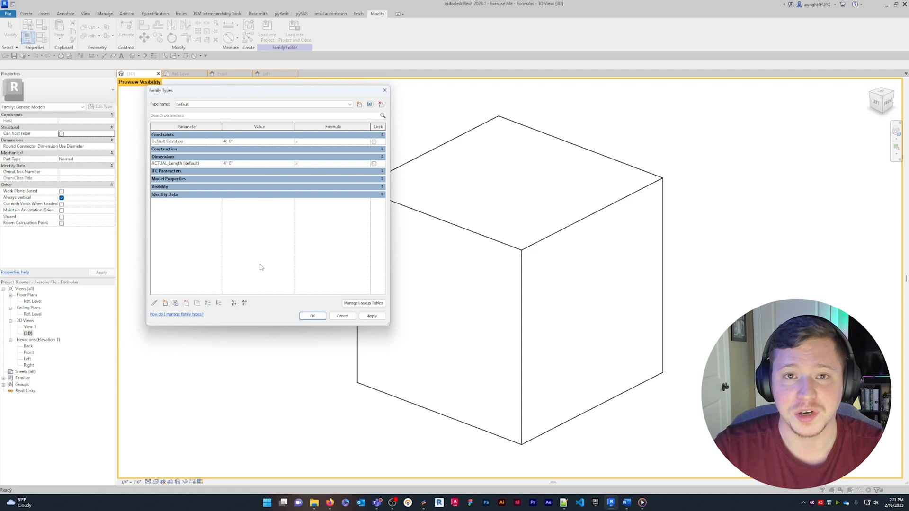
# - Create a Length type parameter named MIN_Length and regroup it under Constraints
pyautogui.click(165, 303)
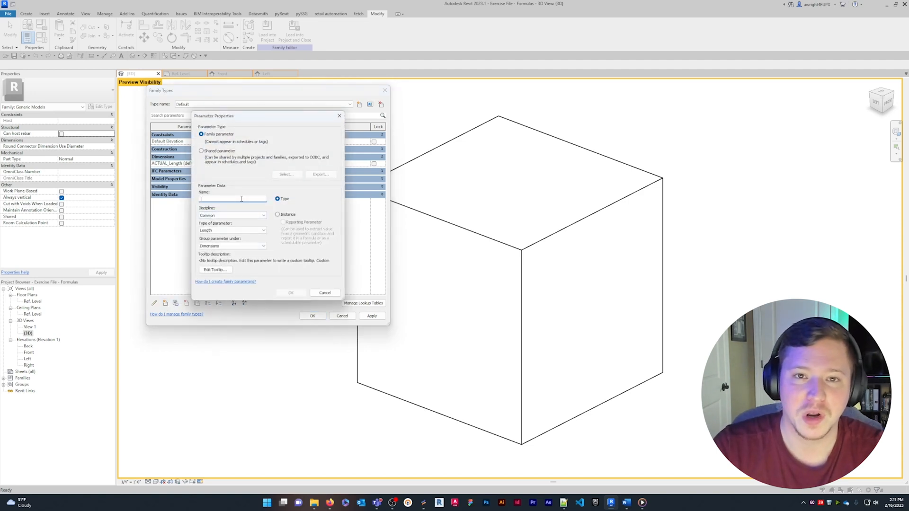
pyautogui.write('MIN')
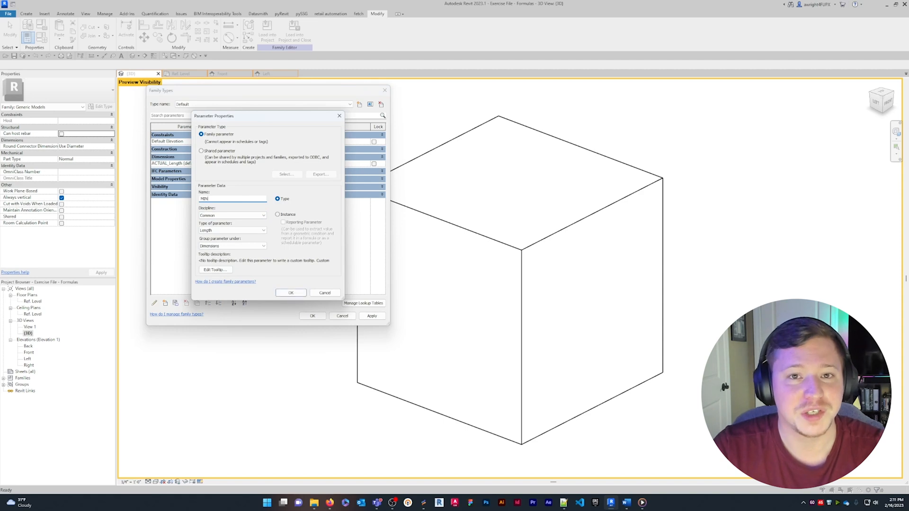
pyautogui.write('_Length')
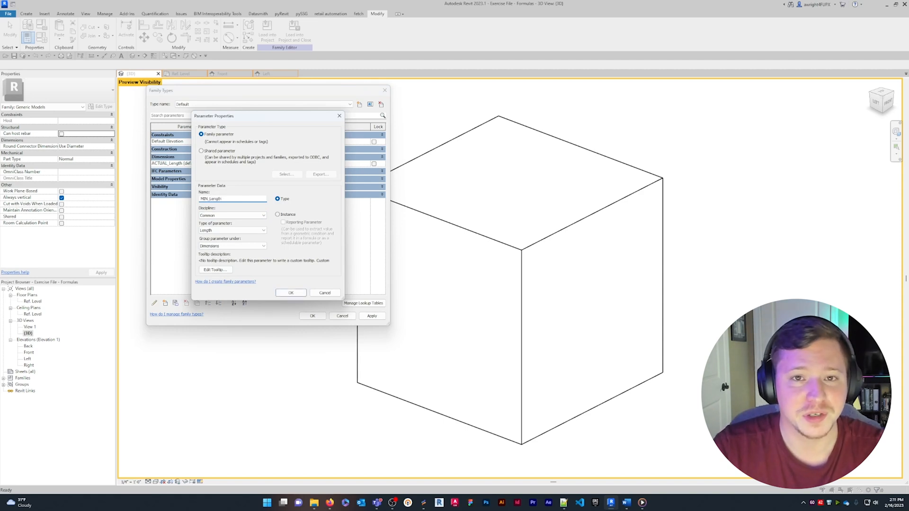
pyautogui.click(291, 293)
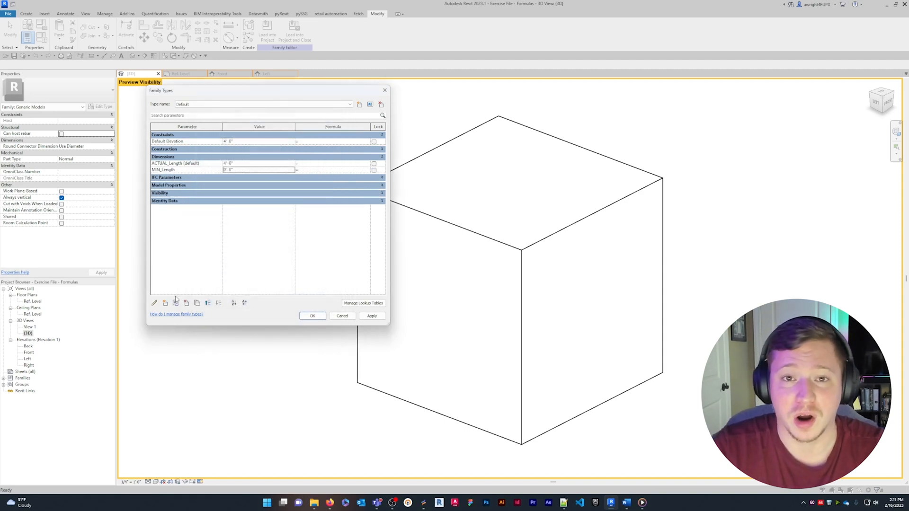
pyautogui.click(153, 303)
pyautogui.click(239, 246)
pyautogui.scroll(1, 240, 251)
pyautogui.click(240, 253)
pyautogui.click(291, 293)
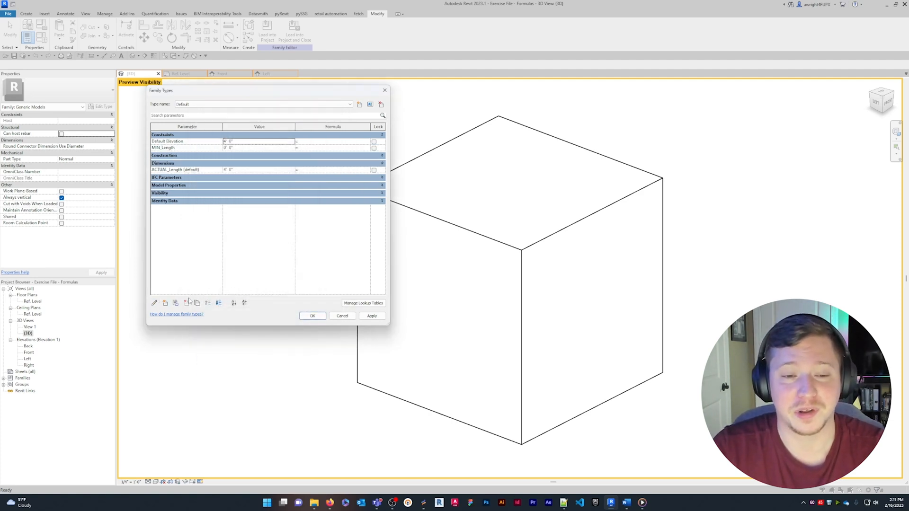
# - Create a Length type parameter named MAX_Length under Constraints and place it below MIN_Length
pyautogui.click(165, 303)
pyautogui.write('MAX_L')
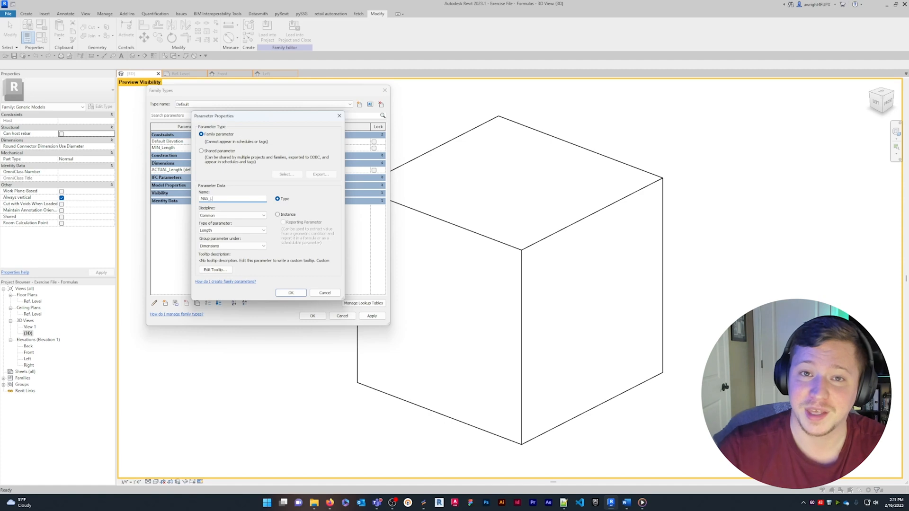
pyautogui.write('ength')
pyautogui.click(239, 246)
pyautogui.click(240, 251)
pyautogui.press('Return')
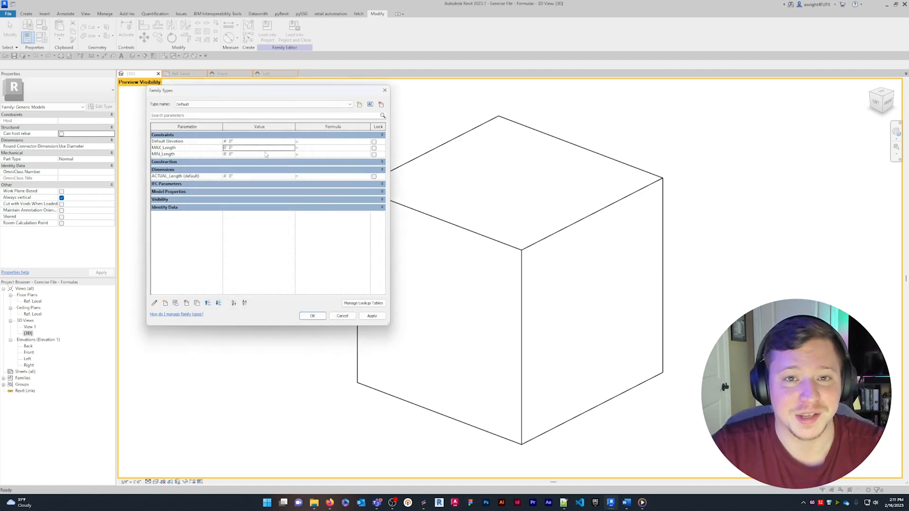
pyautogui.click(218, 303)
# - Set MIN_Length to 0' 6" and MAX_Length to 6' 0"
pyautogui.doubleClick(243, 148)
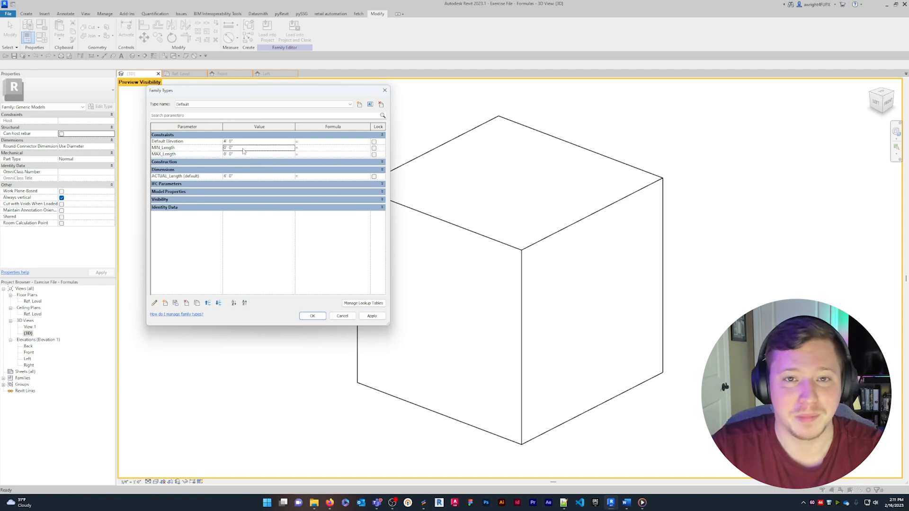
pyautogui.write('6+')
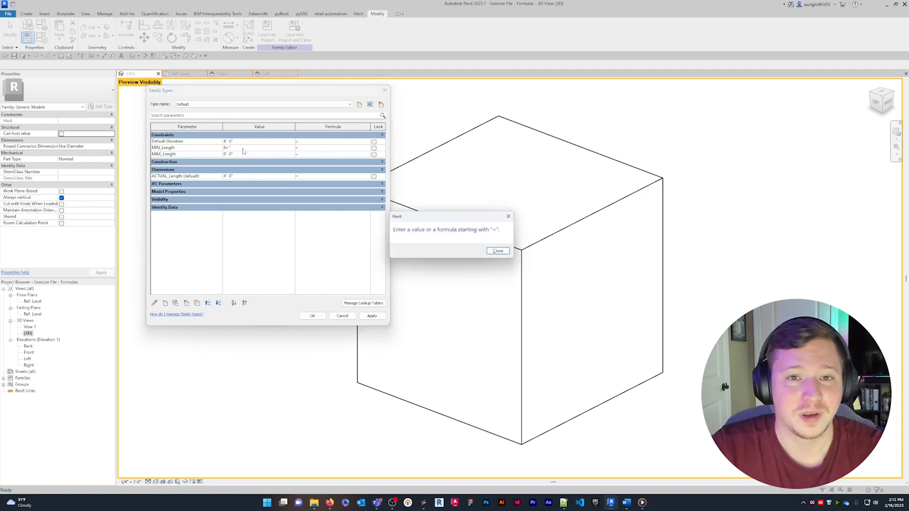
pyautogui.press('Tab')
pyautogui.click(248, 154)
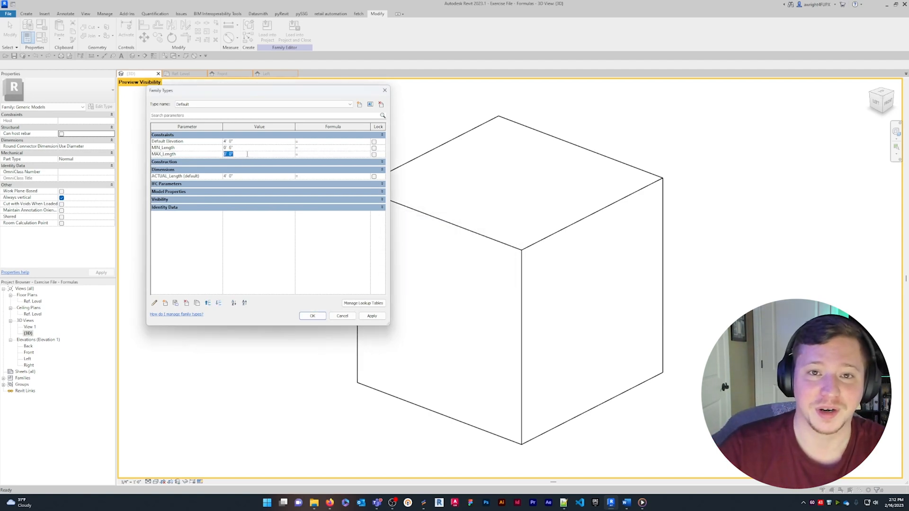
pyautogui.write('6')
pyautogui.press('Tab')
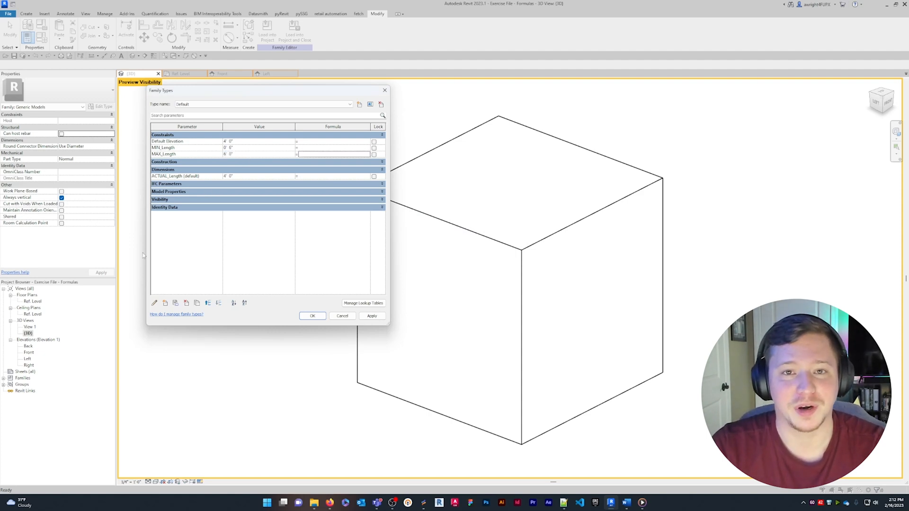
# - Create a Length instance parameter named ENTER_Length under Dimensions and move it above ACTUAL_Length
pyautogui.click(165, 303)
pyautogui.write('ENTER_')
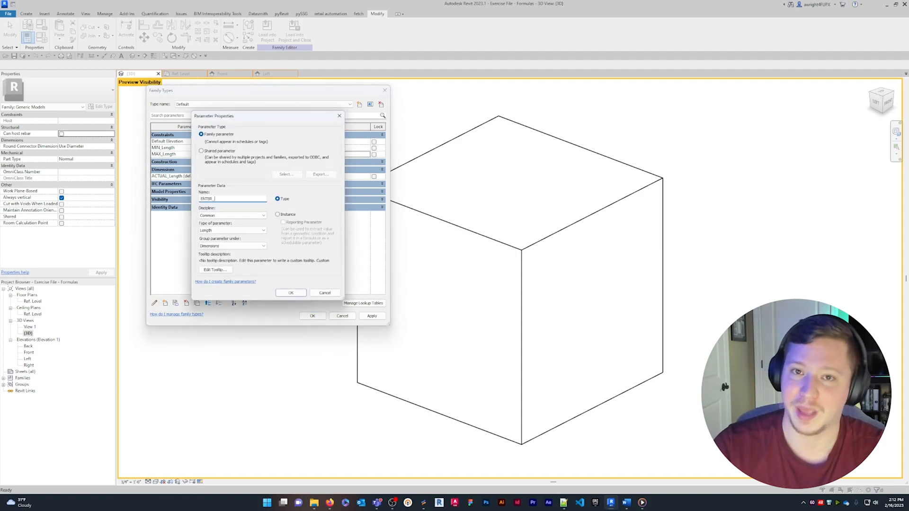
pyautogui.write('Length')
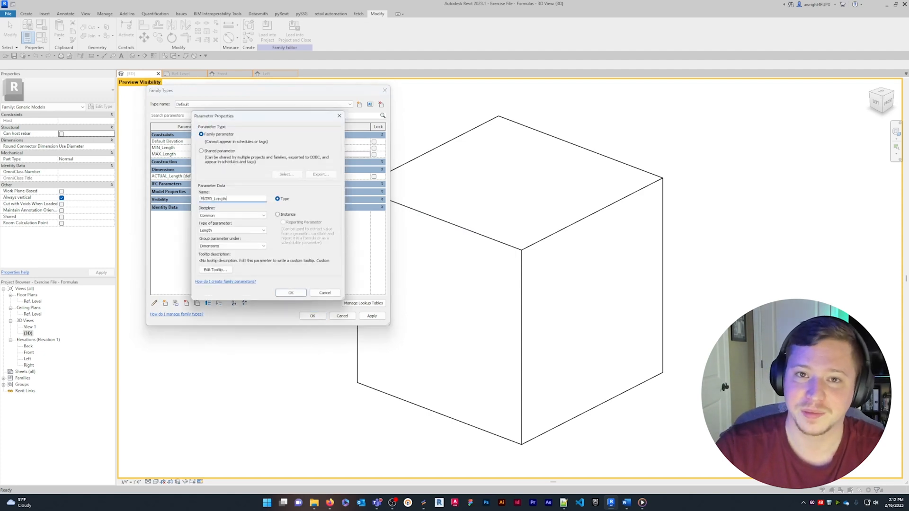
pyautogui.click(277, 215)
pyautogui.click(247, 246)
pyautogui.click(247, 248)
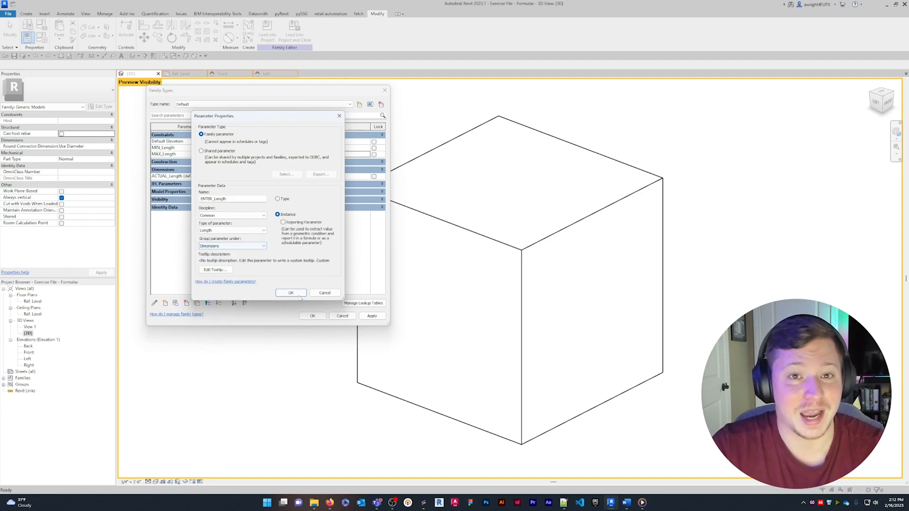
pyautogui.click(290, 292)
pyautogui.click(180, 182)
pyautogui.click(208, 303)
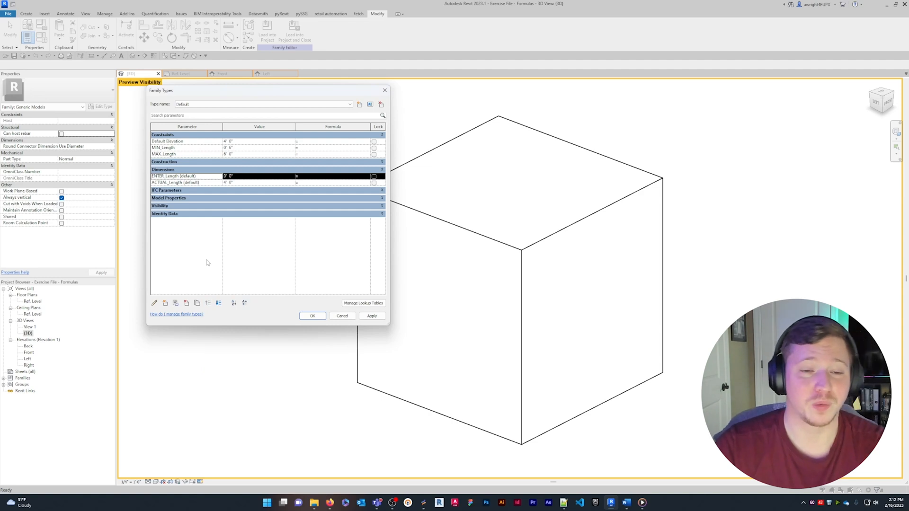
# - Switch to Notepad++ and write the formula's first line: if(ENTER_Length < MIN_Length, MIN_Length,
pyautogui.click(564, 503)
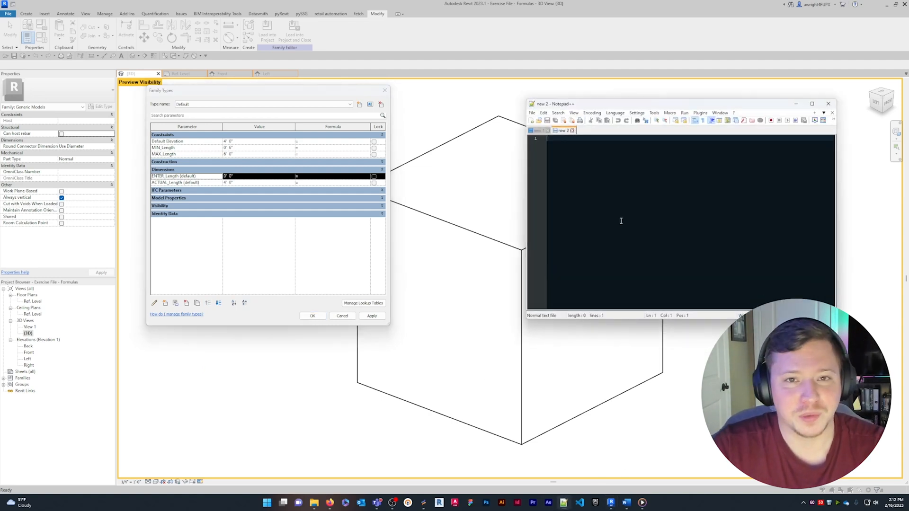
pyautogui.write('if ')
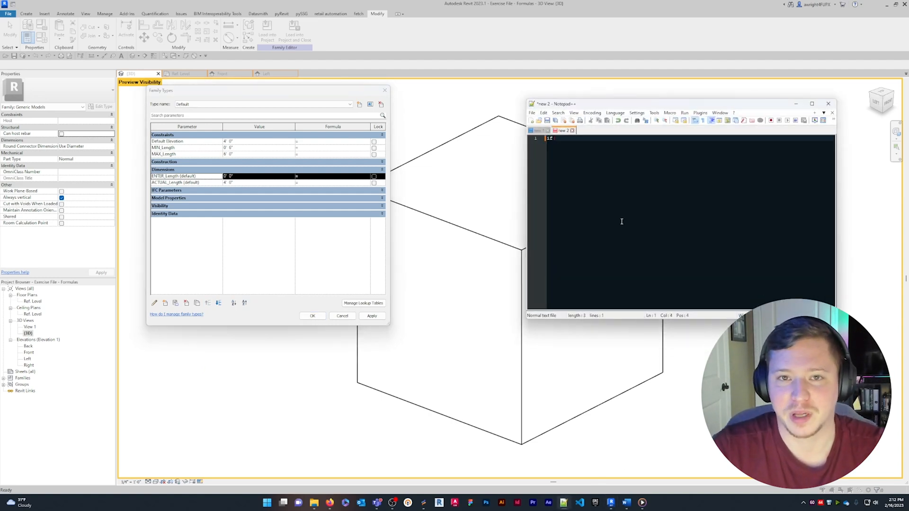
pyautogui.write('(ENTER_Leng')
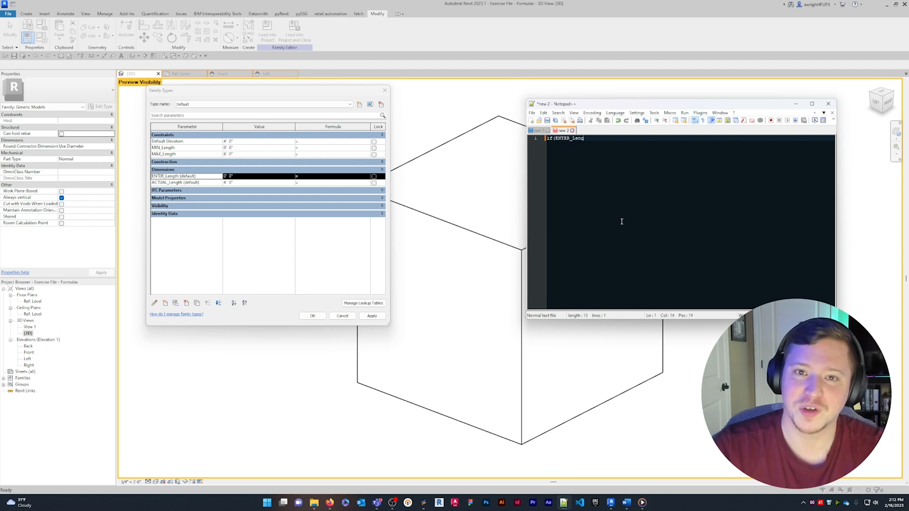
pyautogui.write('th< MIN_Lengt')
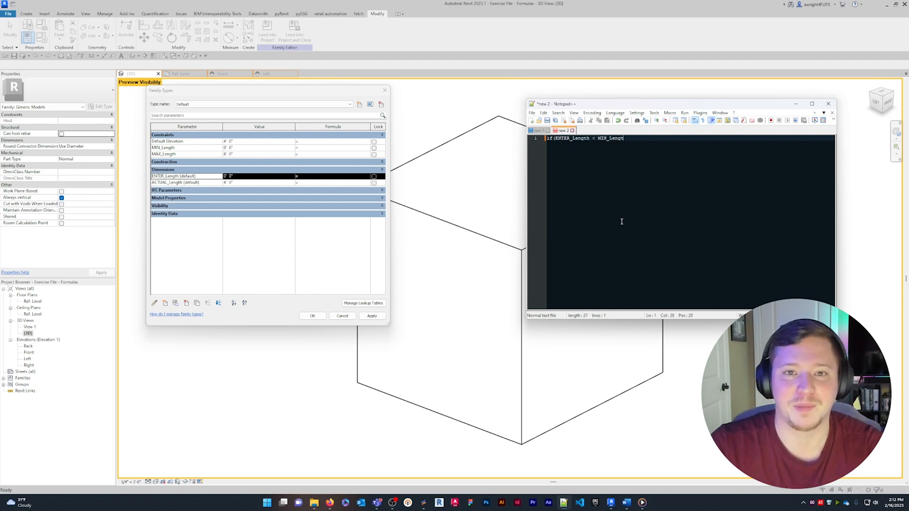
pyautogui.write('h, MIN_LEngt')
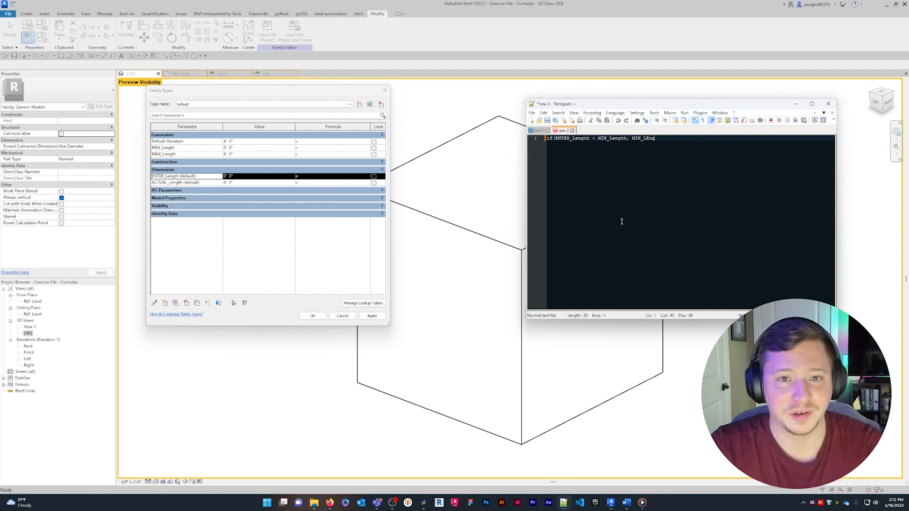
pyautogui.write('h,')
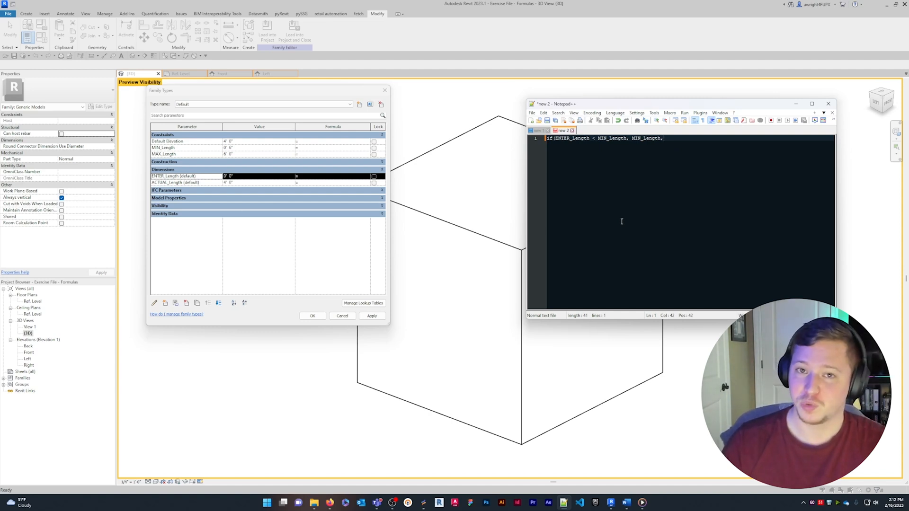
# - Add the formula's second line if(ENTER_Length > MAX_Length, MAX_Length, and its closing line ENTER_Length))
pyautogui.press('Return')
pyautogui.write('if(ENTER_Length')
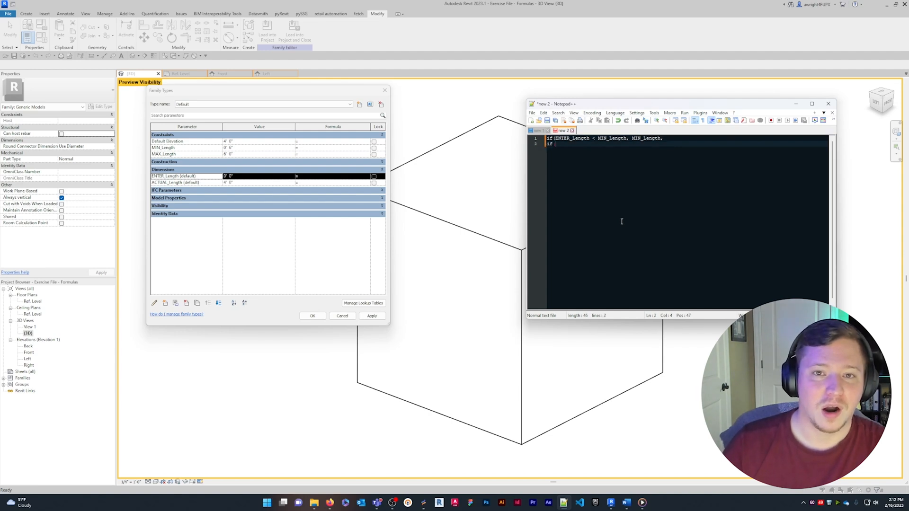
pyautogui.write(' > MAX_Length,')
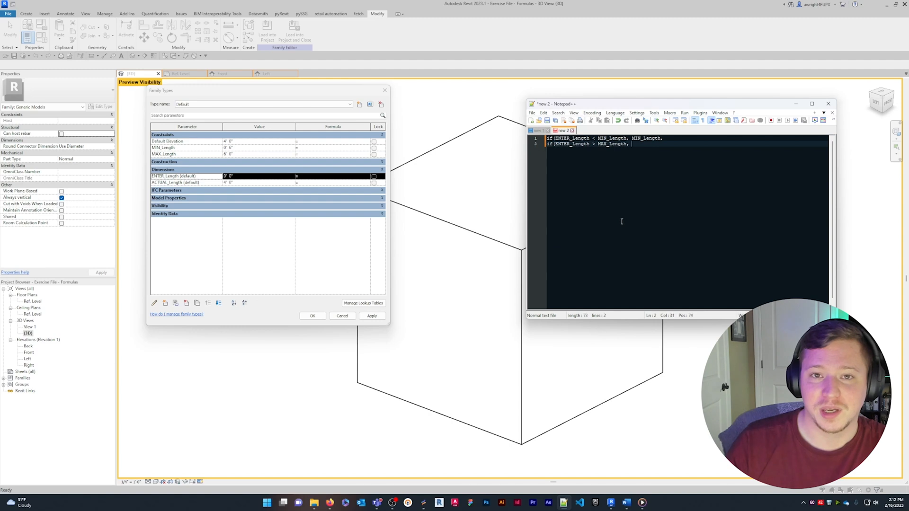
pyautogui.write(' MAX_Length')
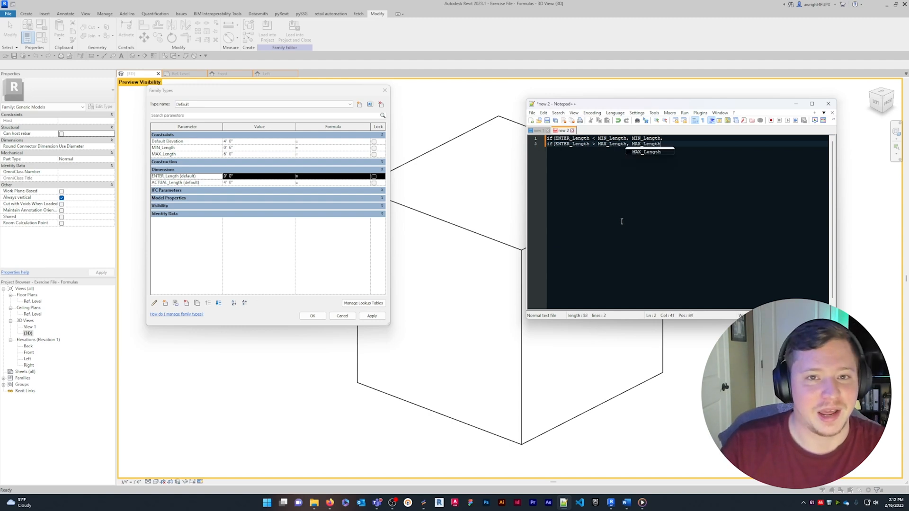
pyautogui.write(',')
pyautogui.press('Return')
pyautogui.write('ENTER_L')
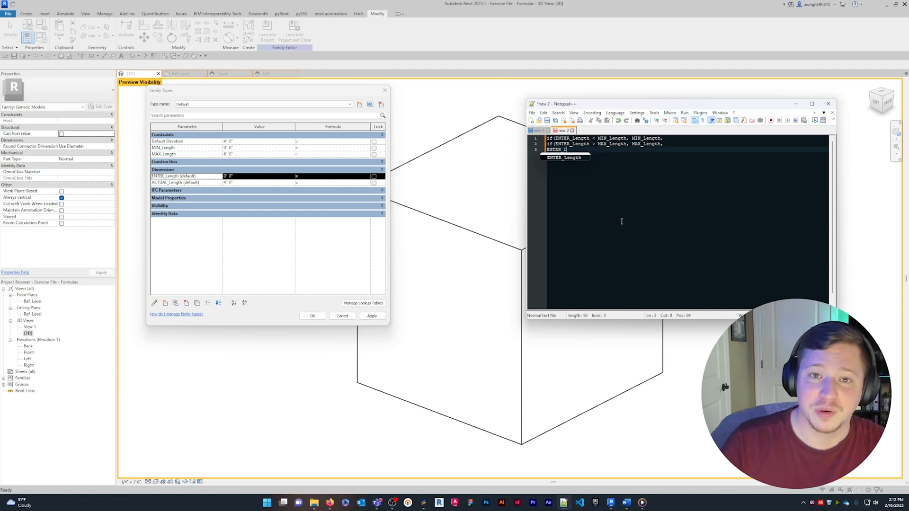
pyautogui.write('ength))')
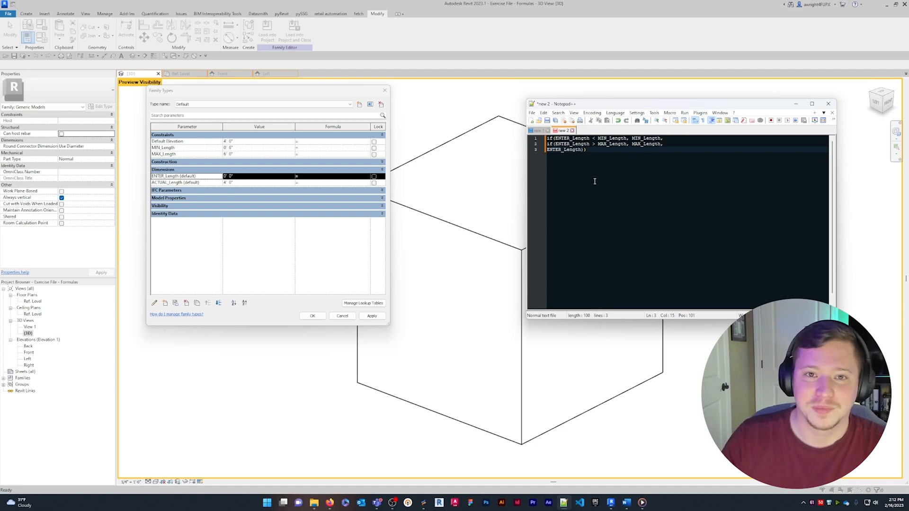
# - Copy the whole drafted formula into the ACTUAL_Length formula in Revit and apply it
pyautogui.hotkey('ctrl', 'a')
pyautogui.click(319, 182)
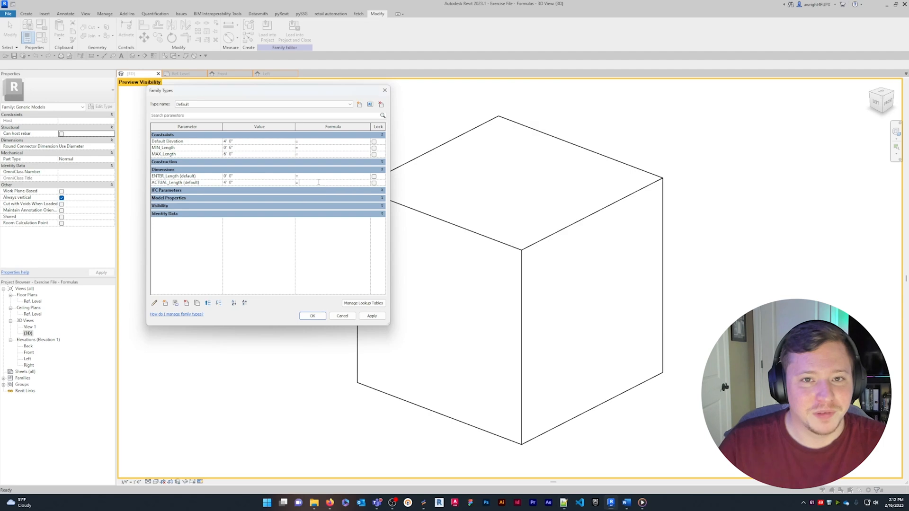
pyautogui.hotkey('ctrl', 'v')
pyautogui.press('Tab')
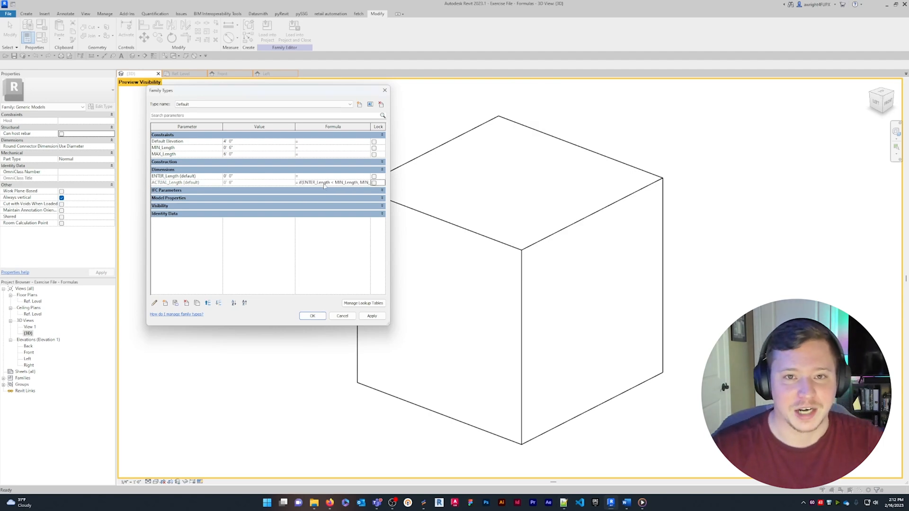
pyautogui.click(372, 316)
# - Set ENTER_Length to 8 1/2" to test the length formula
pyautogui.click(255, 176)
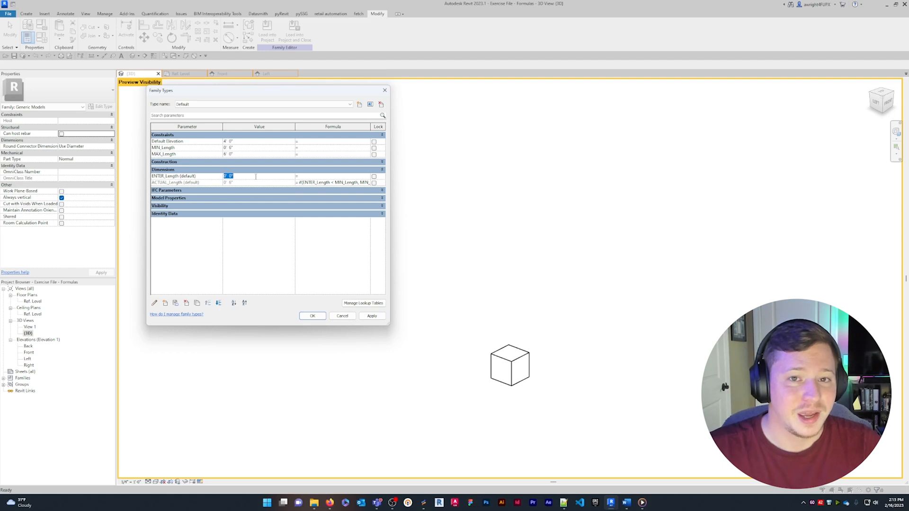
pyautogui.write('8 1/2')
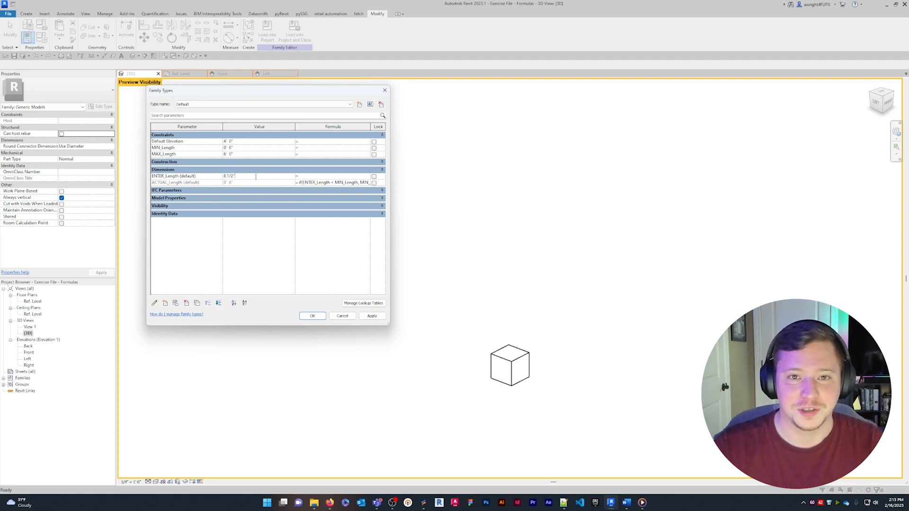
pyautogui.press('Tab')
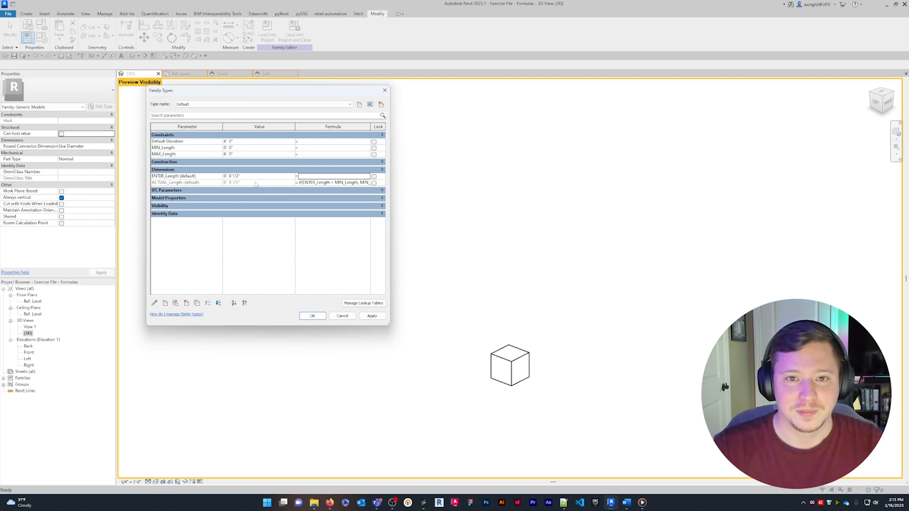
# - Apply the current length, then set ENTER_Length to 9' and apply it to test the maximum limit
pyautogui.click(382, 317)
pyautogui.click(261, 177)
pyautogui.write('9')
pyautogui.press('Tab')
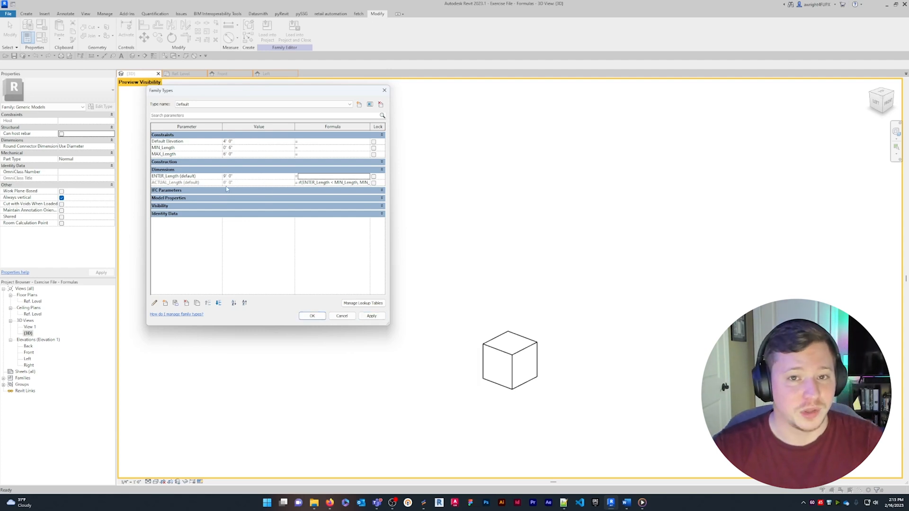
pyautogui.click(371, 316)
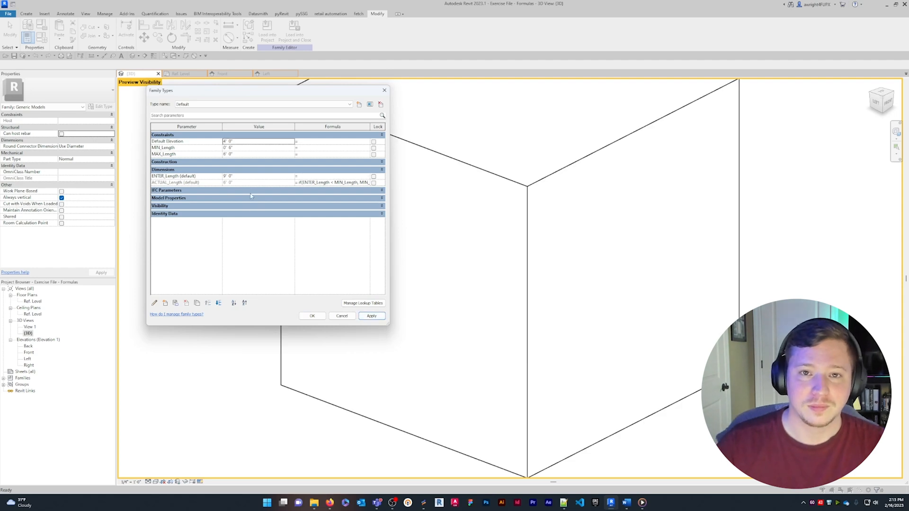
# - Switch to Notepad++ and change the formula's third line to round(ENTER_Length / 6") * 6")) to snap lengths to 6" increments
pyautogui.click(563, 504)
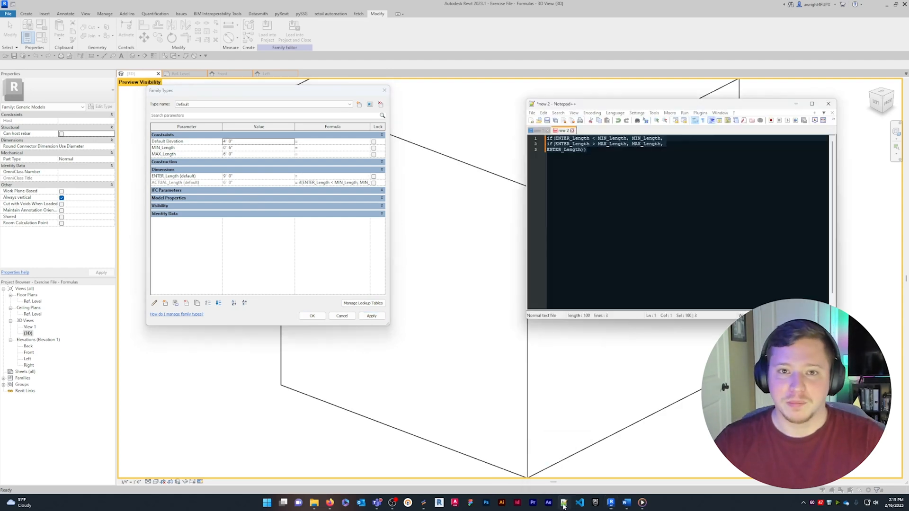
pyautogui.moveTo(588, 106); pyautogui.dragTo(506, 114)
pyautogui.click(553, 178)
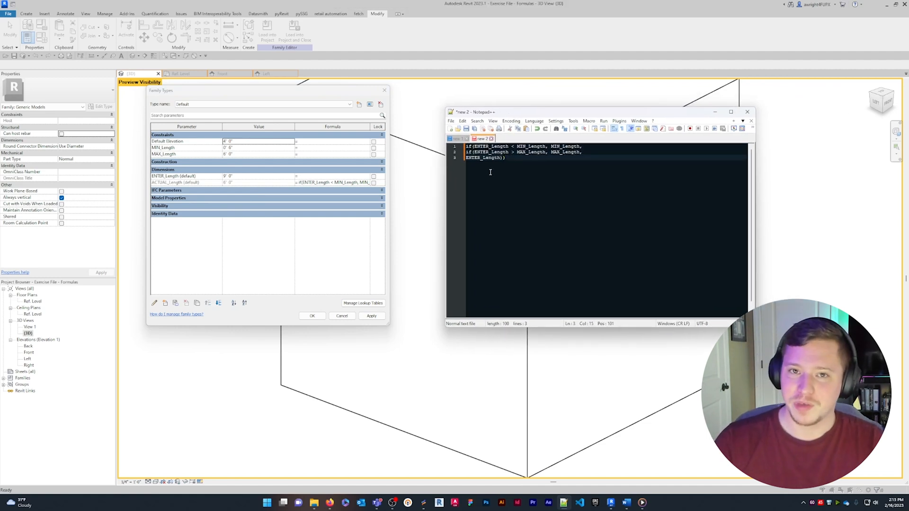
pyautogui.click(466, 159)
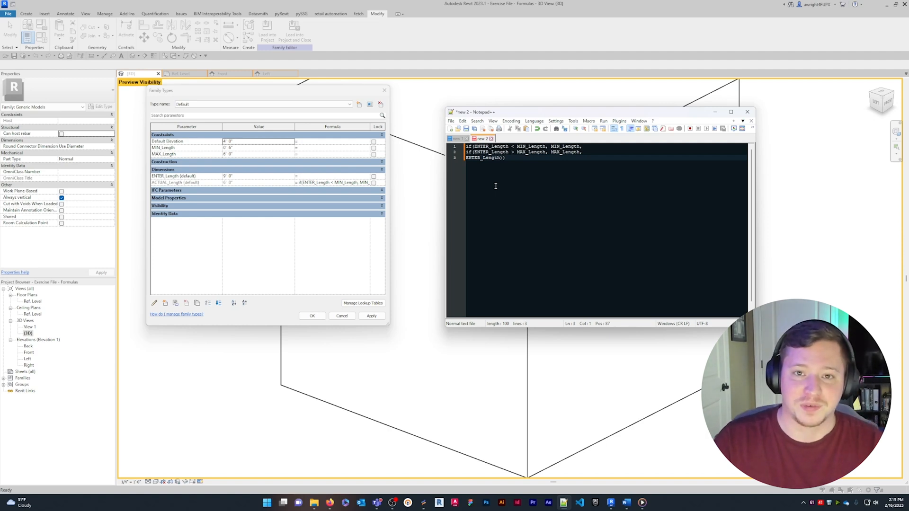
pyautogui.write('round(')
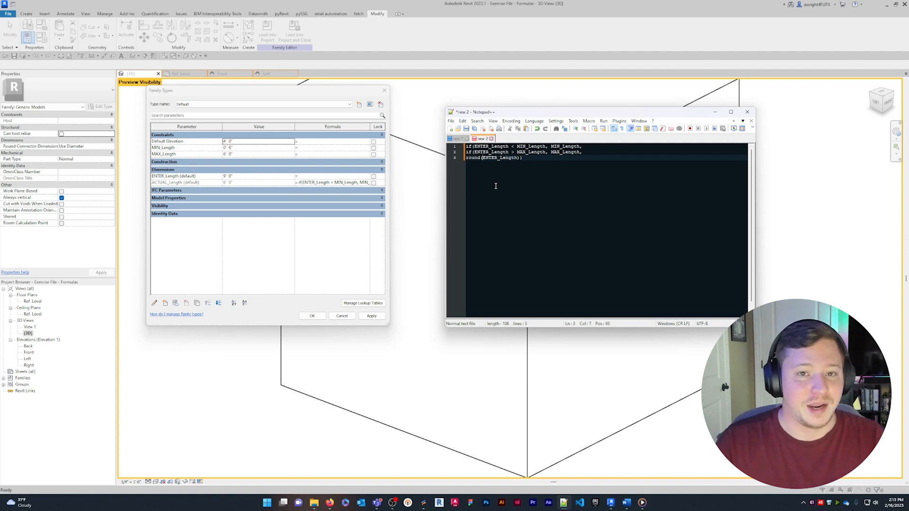
pyautogui.click(519, 158)
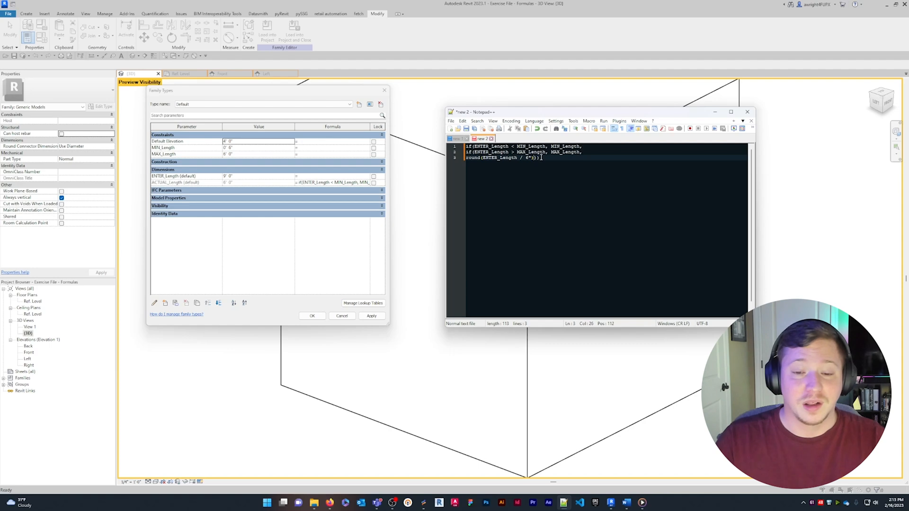
pyautogui.write('"')
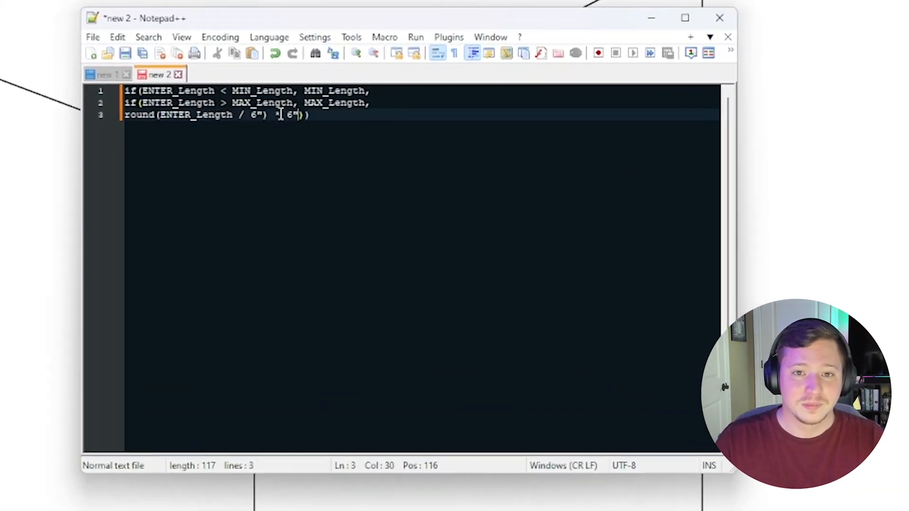
# - Copy the whole revised formula into the ACTUAL_Length formula in Revit and apply it with ENTER_Length set to 8 1/2"
pyautogui.moveTo(361, 114); pyautogui.dragTo(87, 100)
pyautogui.click(280, 124)
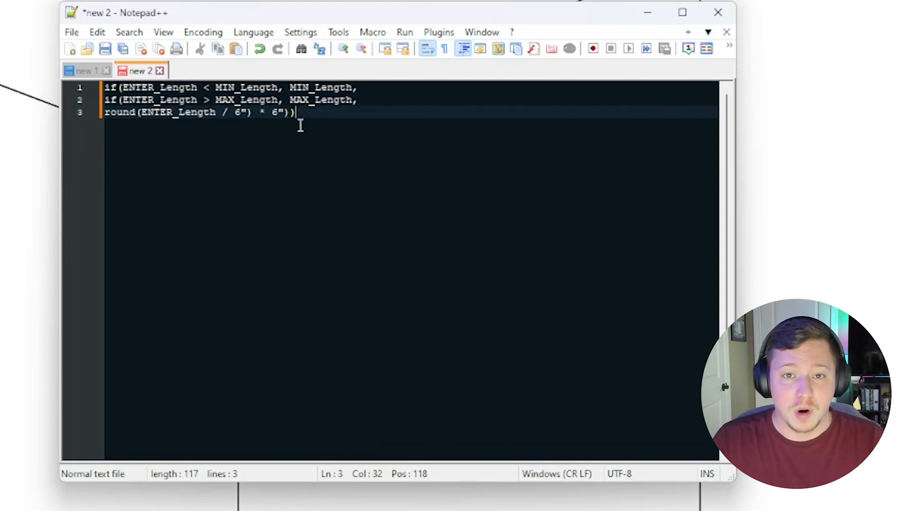
pyautogui.moveTo(241, 108); pyautogui.dragTo(30, 77)
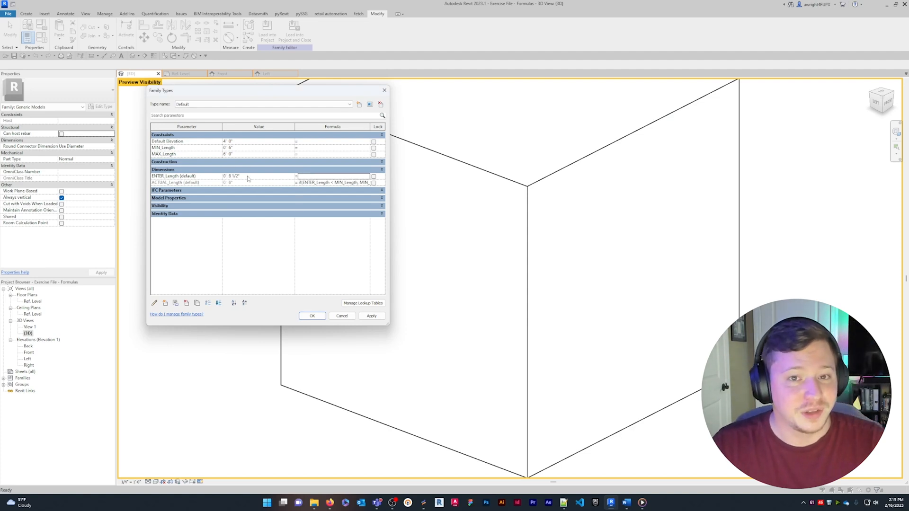
pyautogui.click(370, 316)
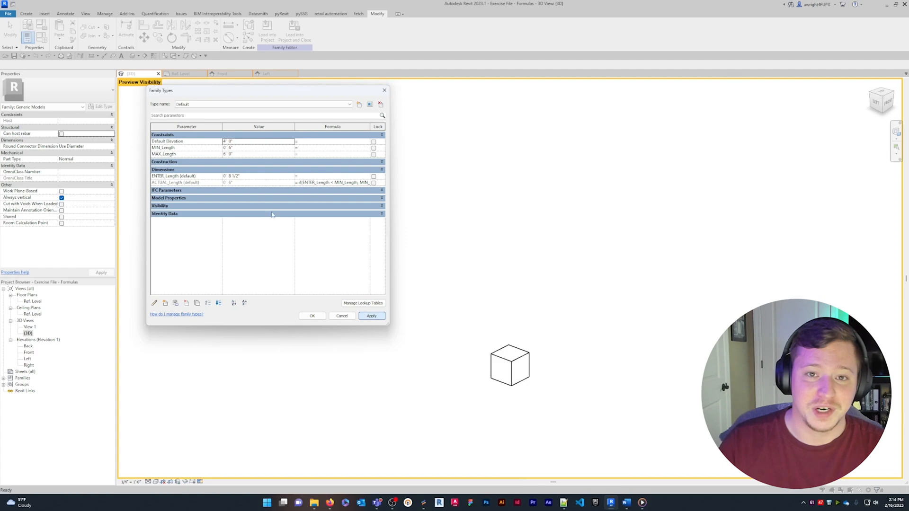